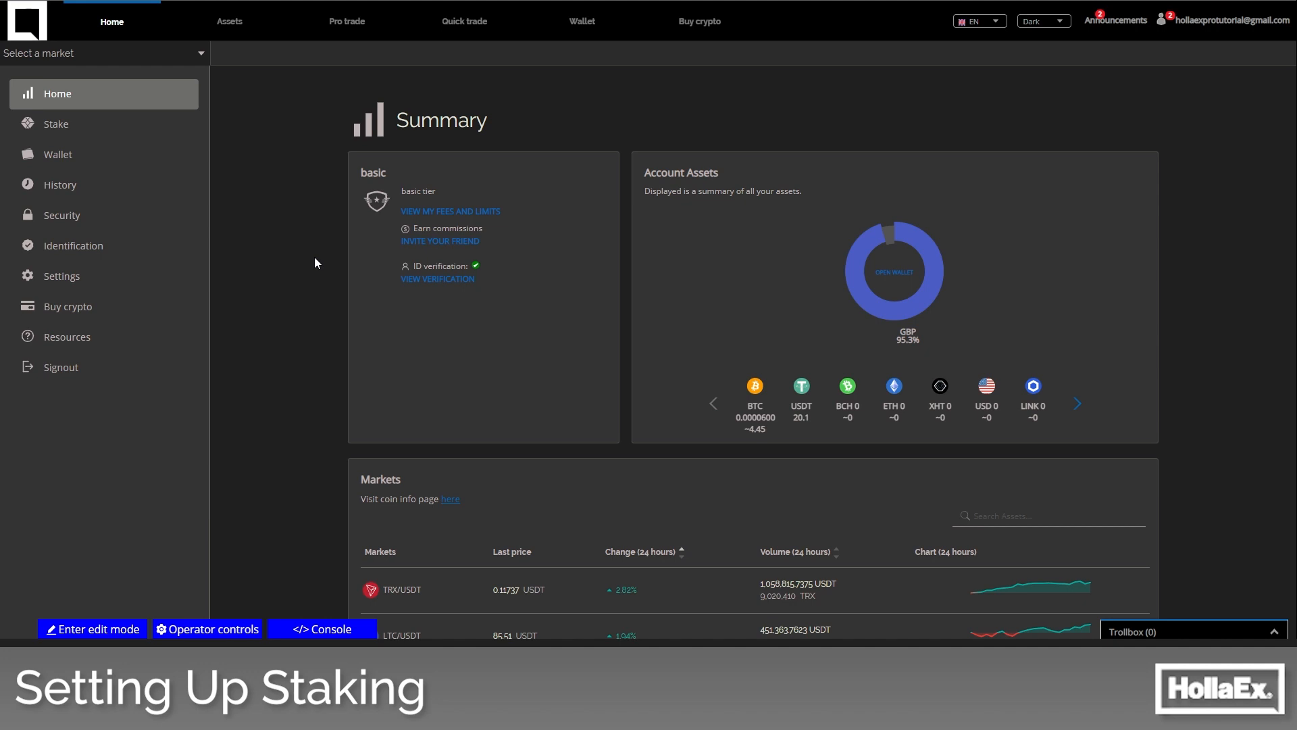
- Enable CeFi staking for the exchange in the operator controls' Stakes section
click(214, 631)
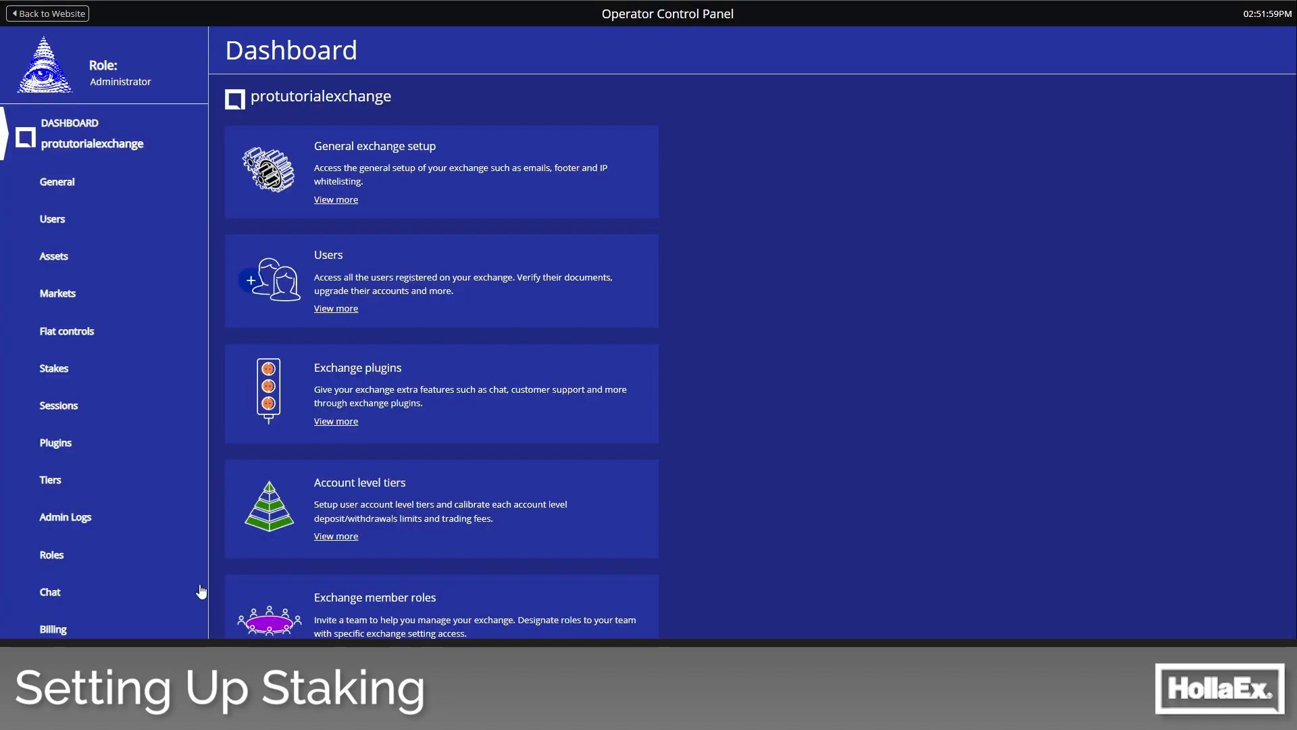
click(61, 369)
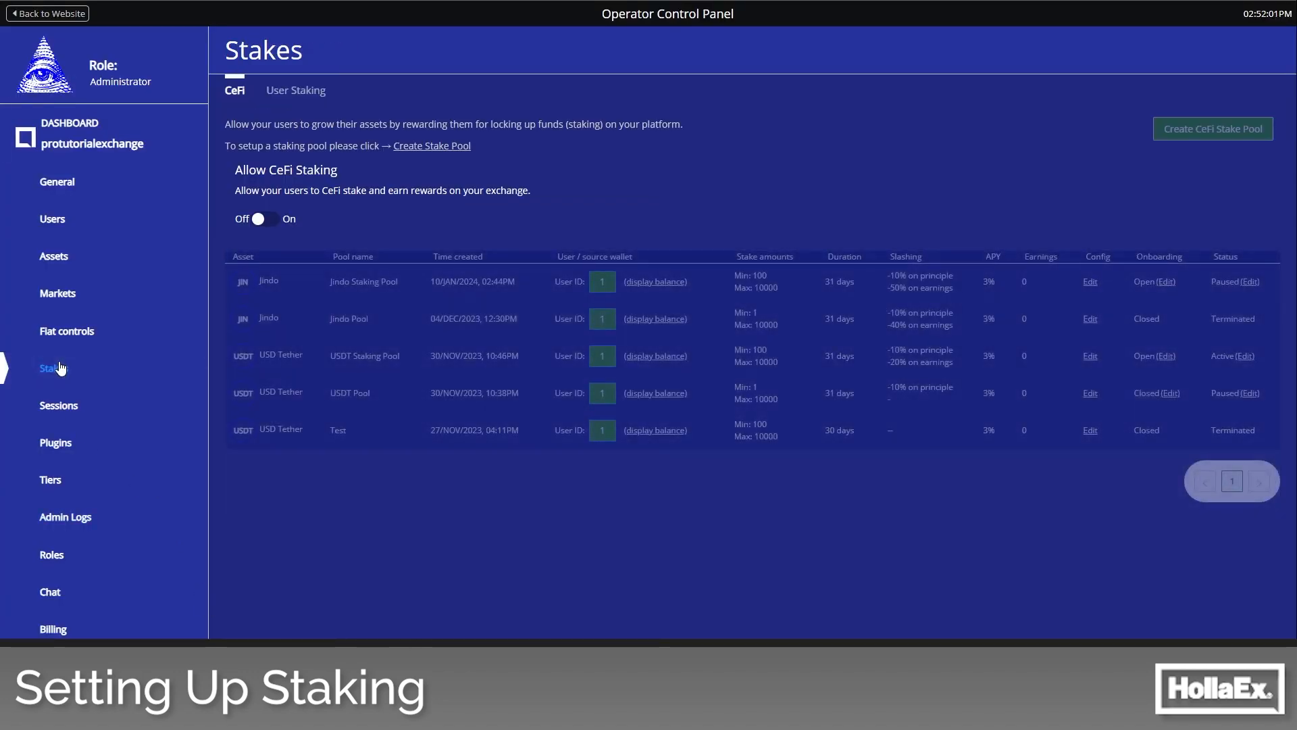
click(271, 223)
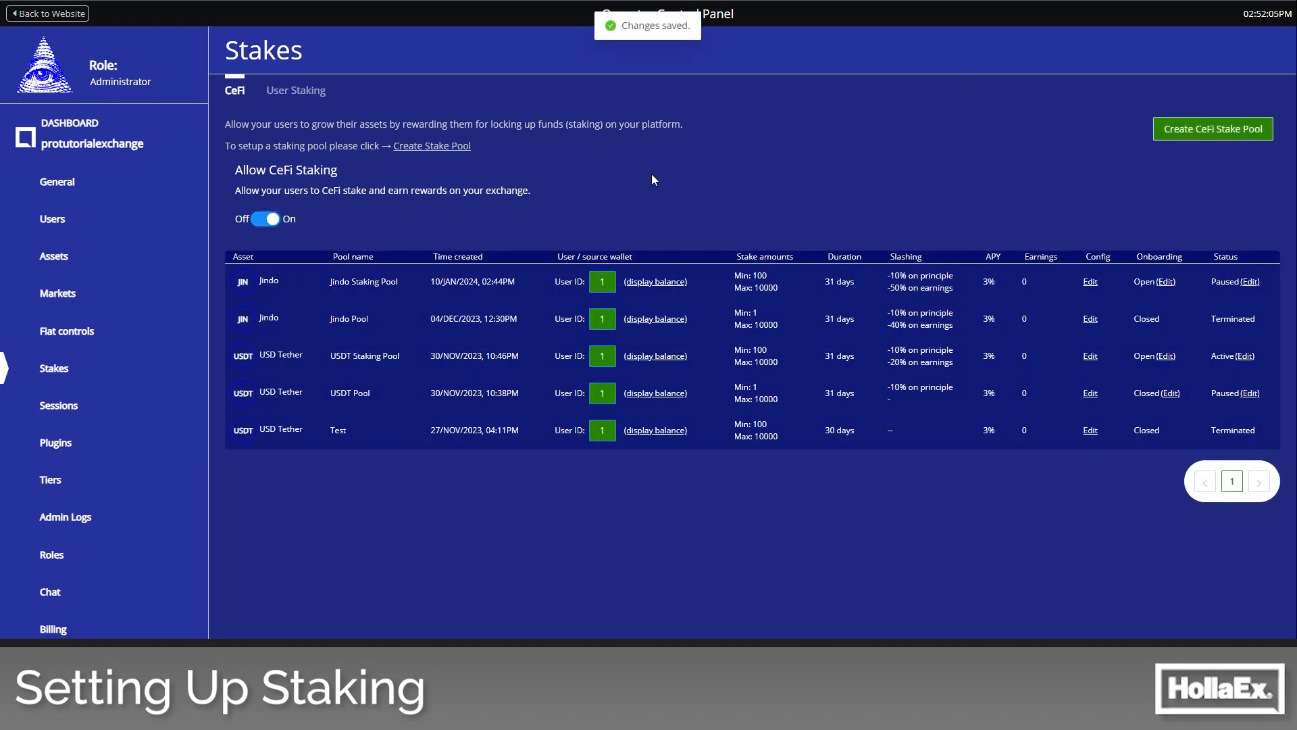
- Start a new CeFi stake pool with USD Tether as both the staking asset and the reward asset
click(1226, 131)
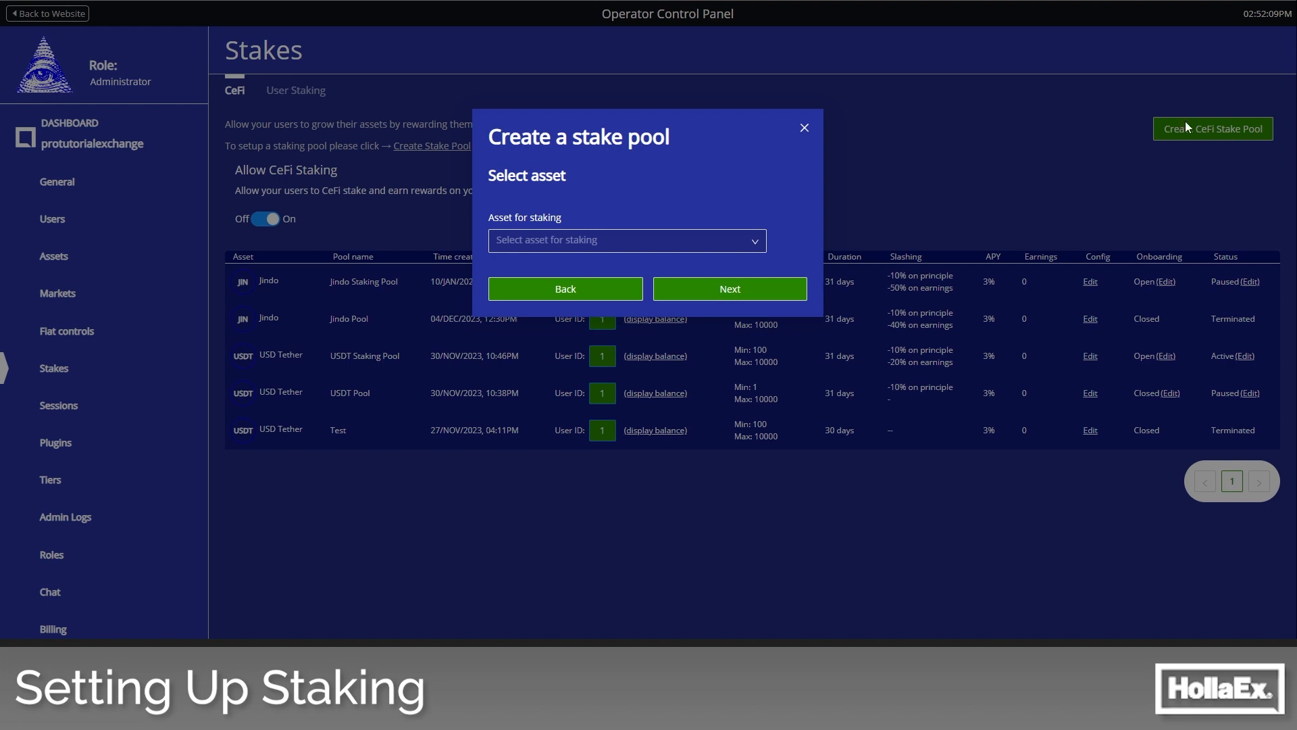
click(652, 239)
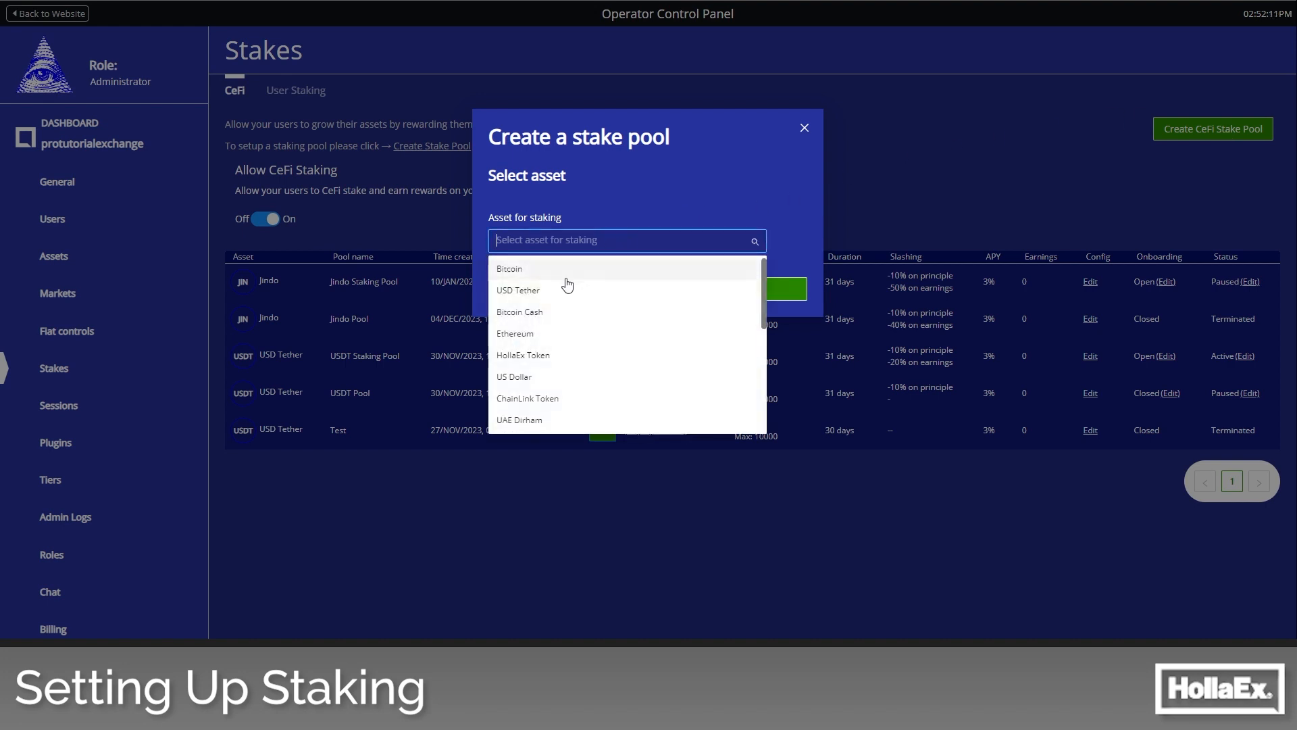
click(529, 302)
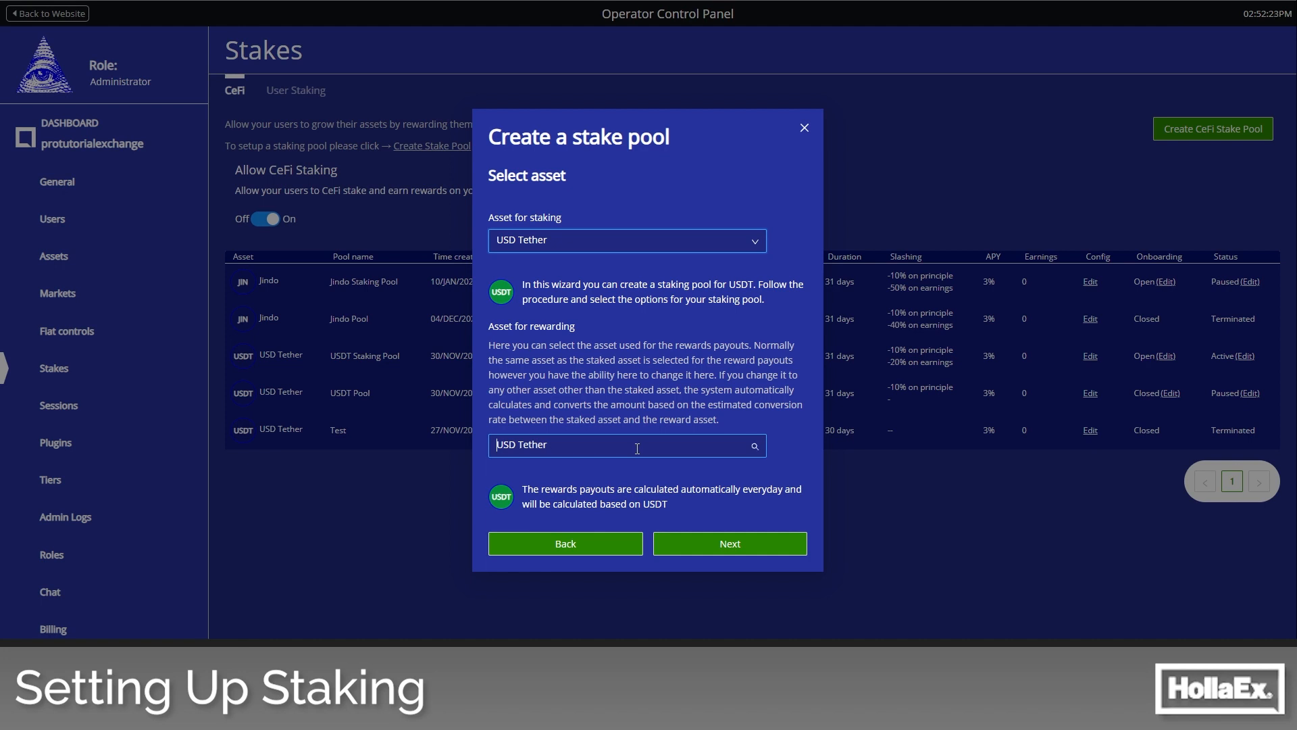
click(536, 471)
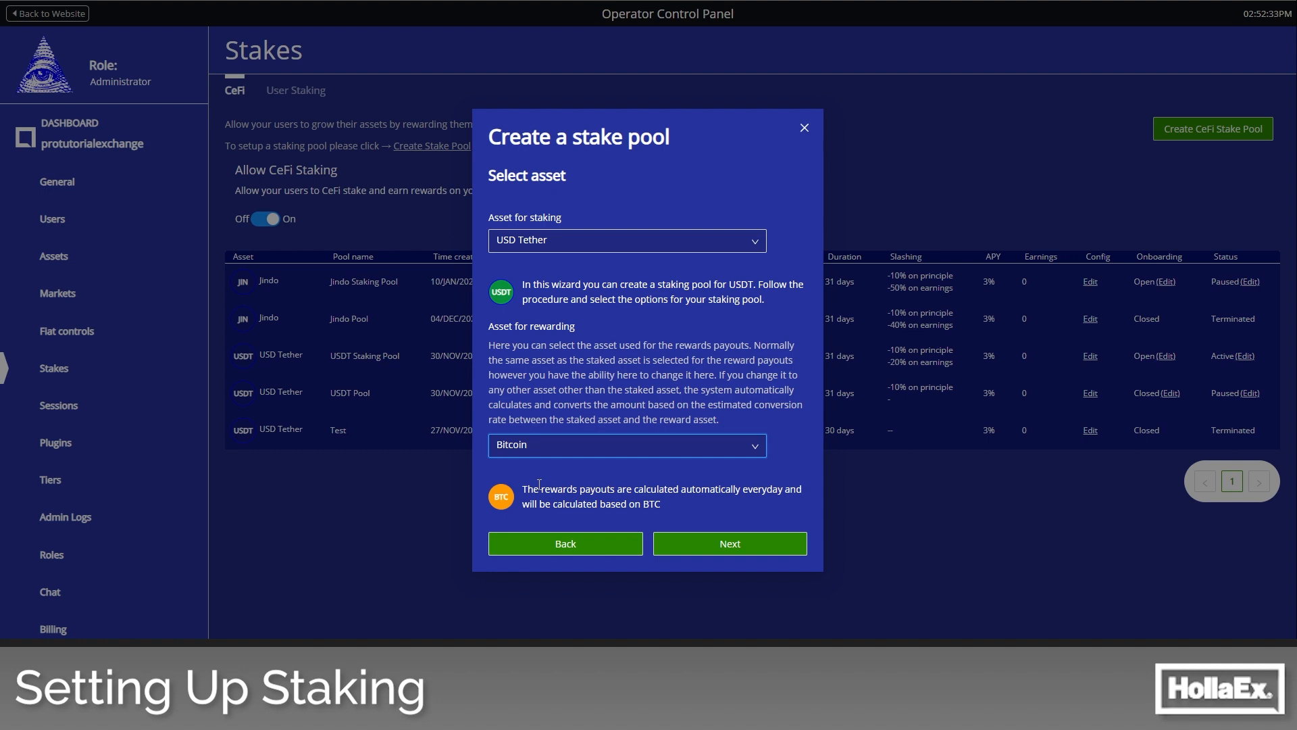
click(540, 445)
click(529, 498)
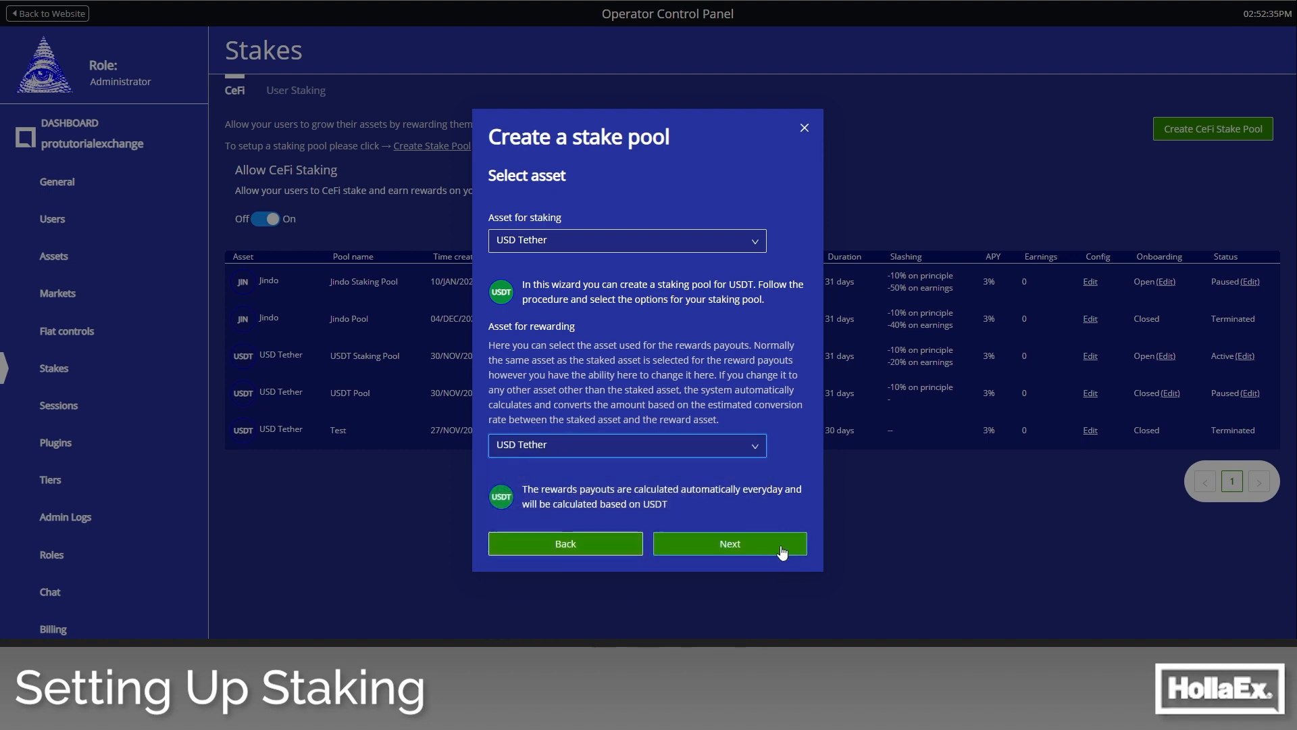
click(669, 544)
- Name the staking pool "Pool 1" and continue to the distribution rate settings
click(639, 240)
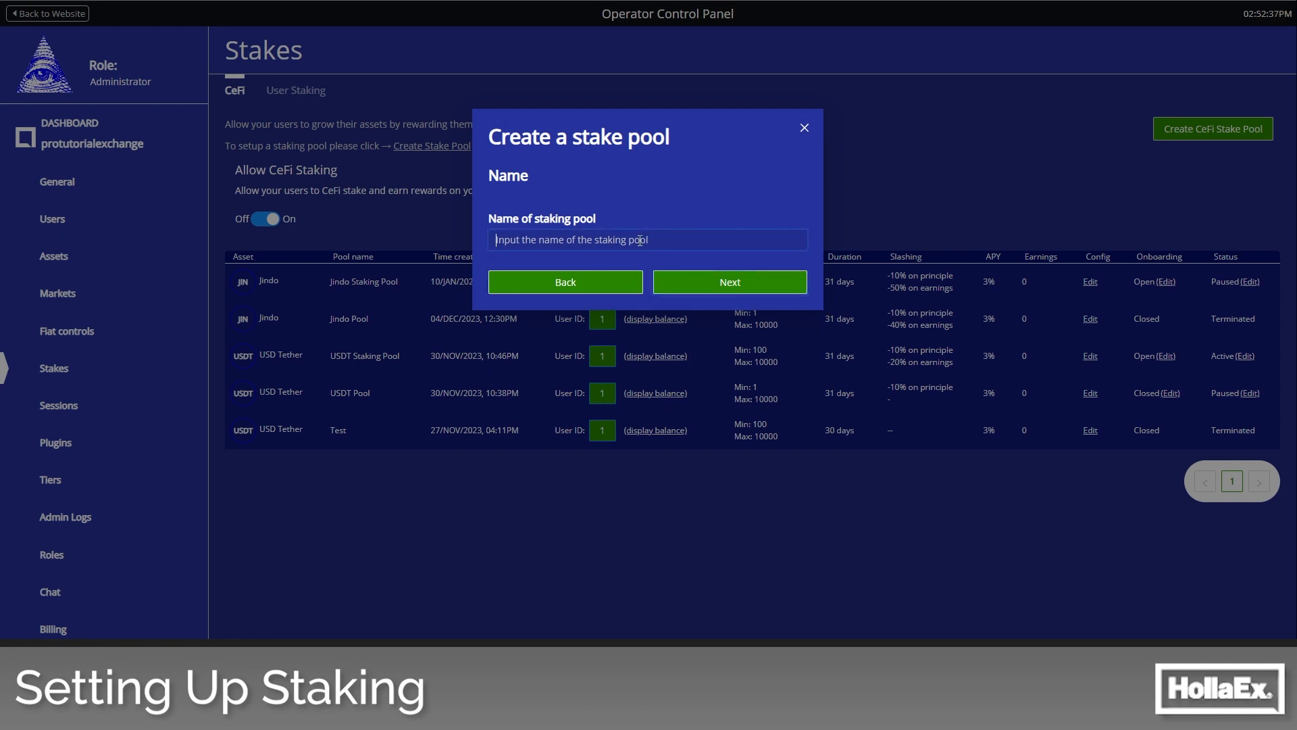
text(Pool )
text(2)
click(724, 285)
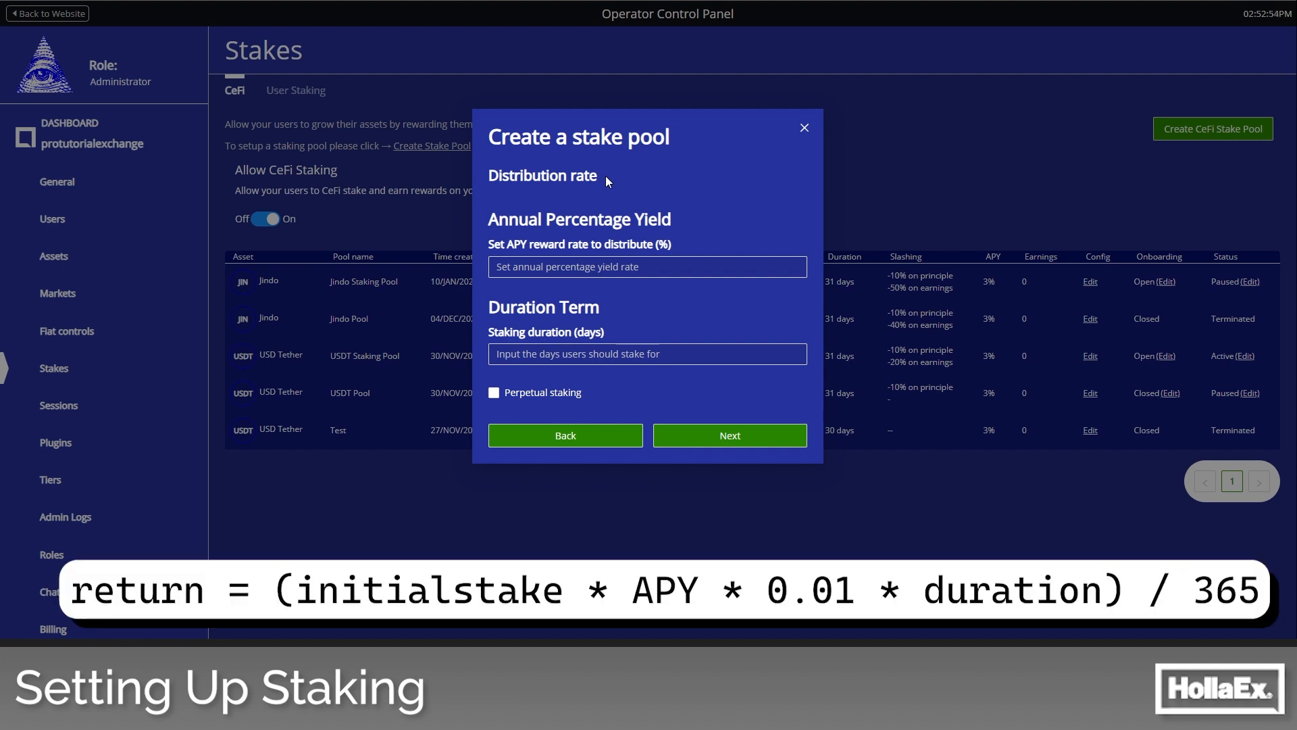
- Set the pool's annual percentage yield to 3% and its staking duration to 31 days
click(638, 266)
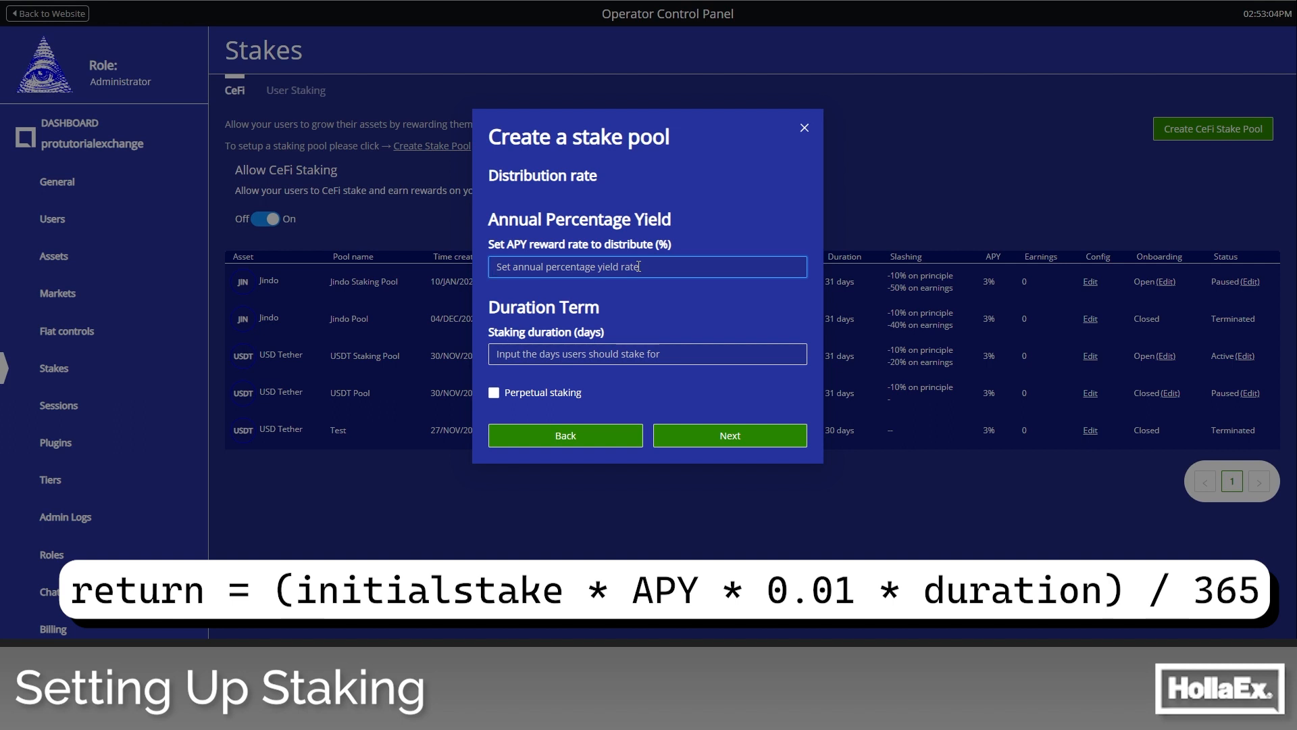
text(3)
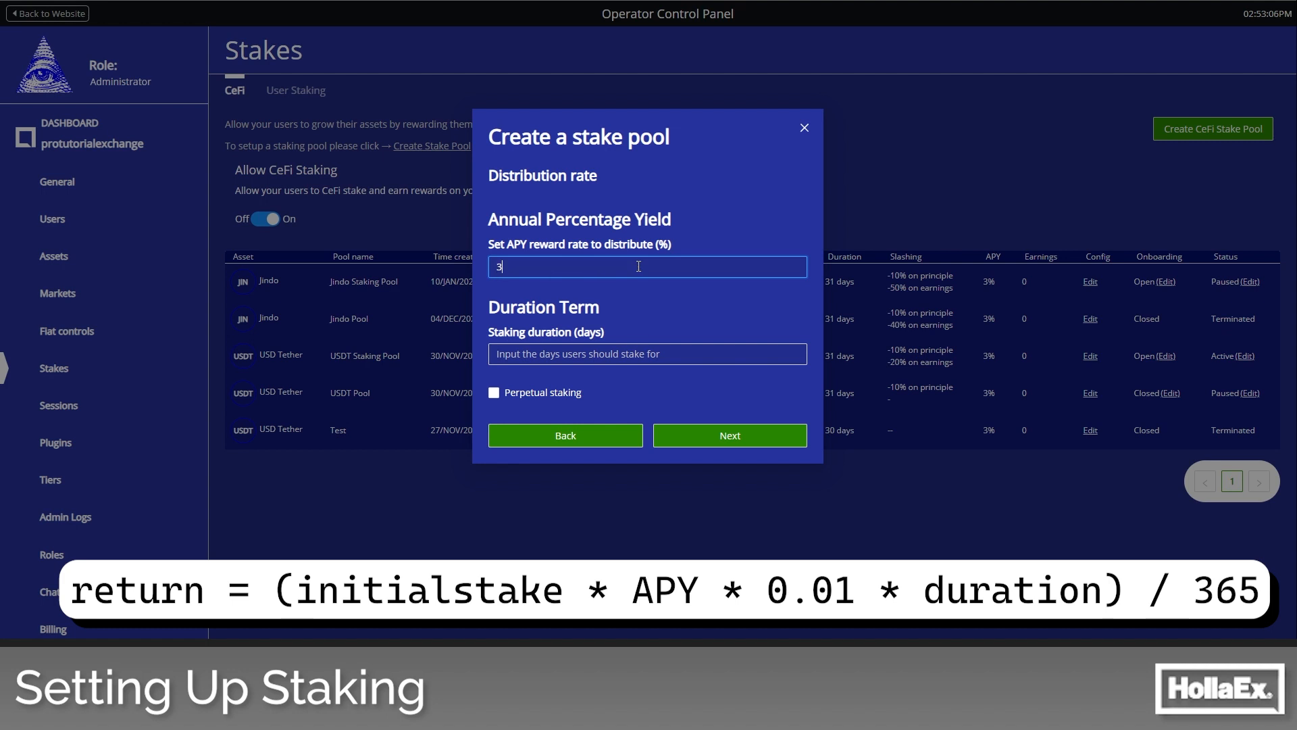
click(597, 355)
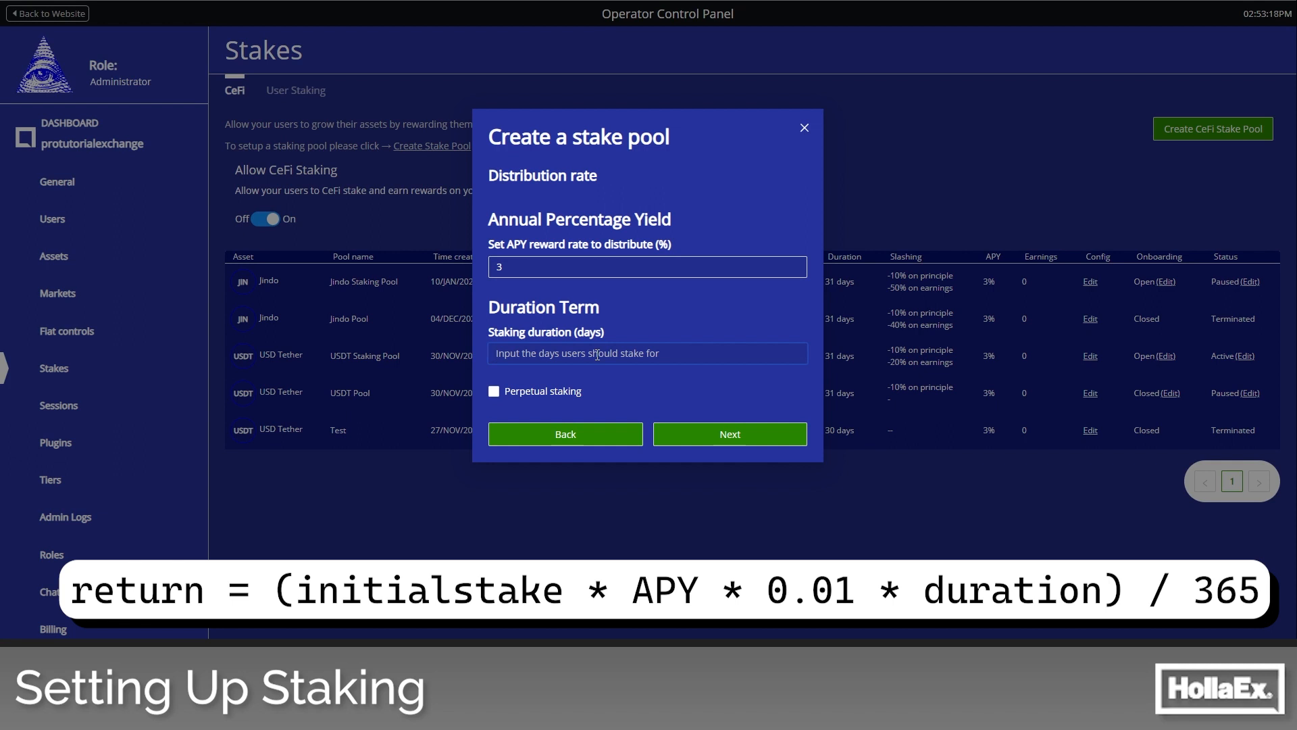
text(31)
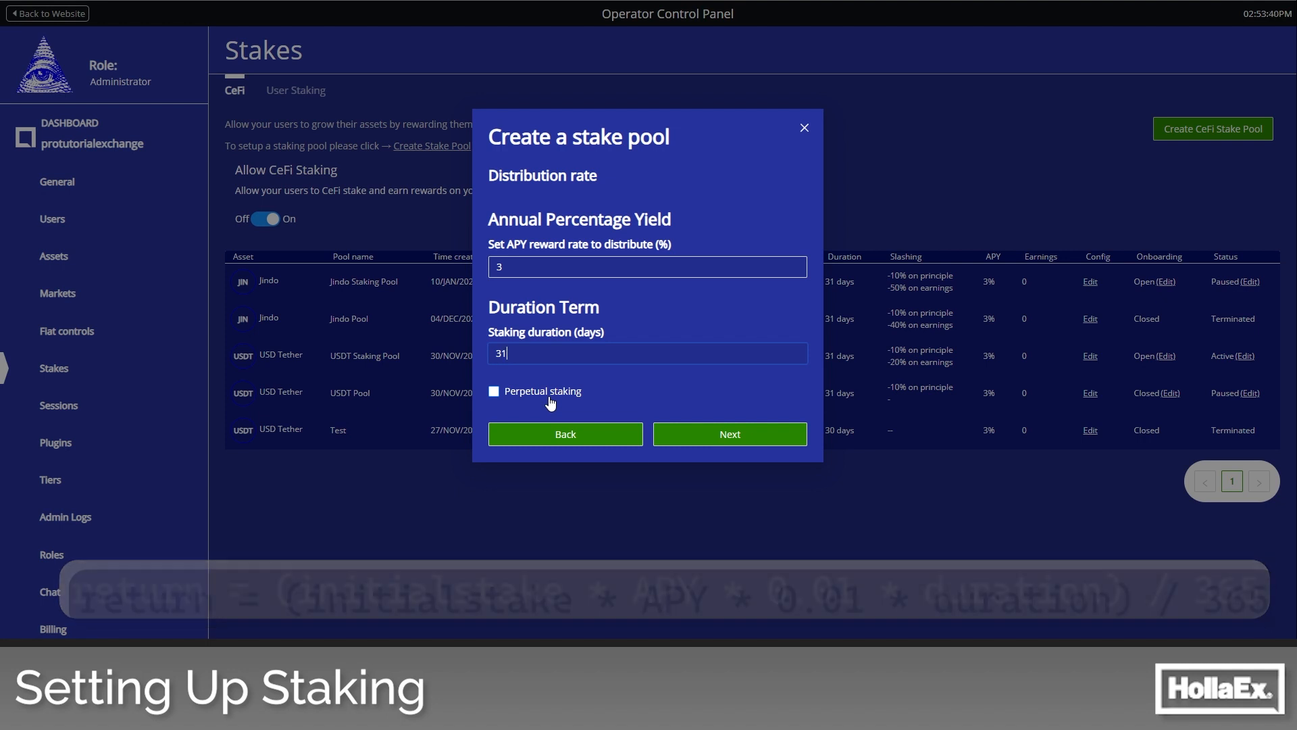
click(740, 444)
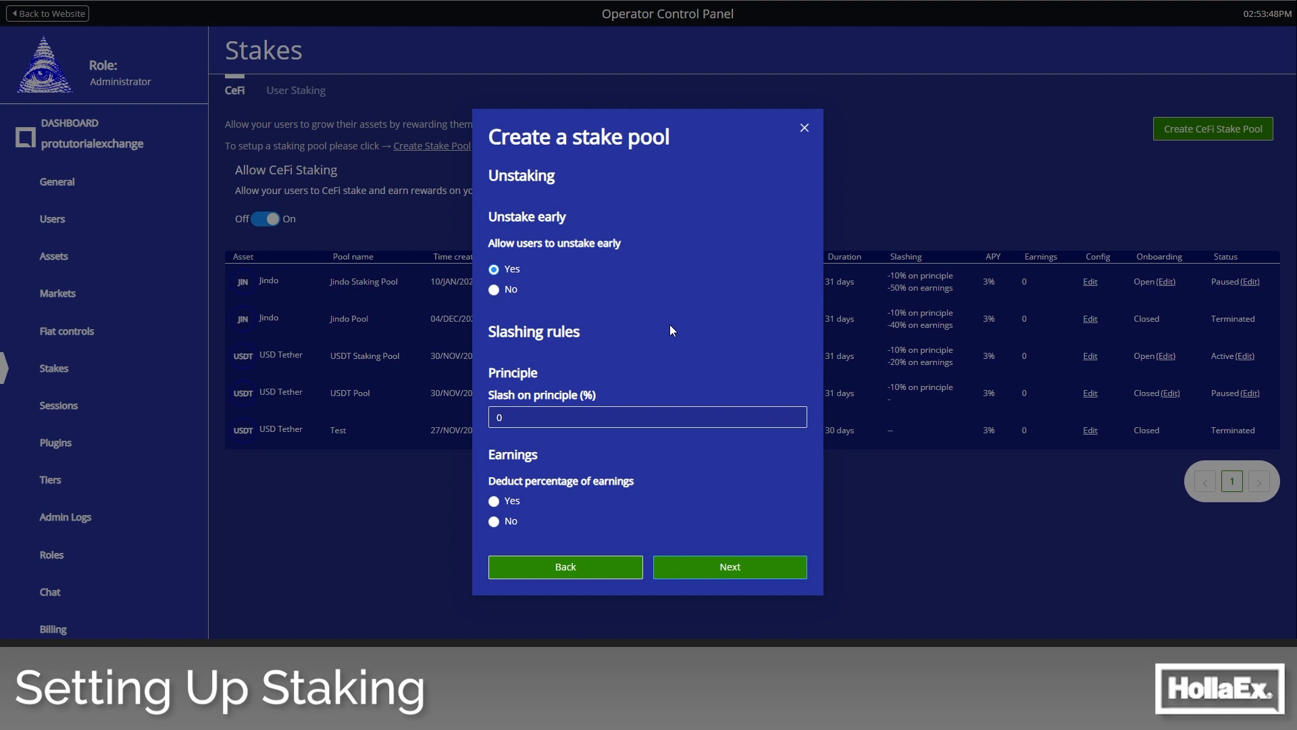
- Allow users to unstake early and set the slash on principle to 5%
click(504, 290)
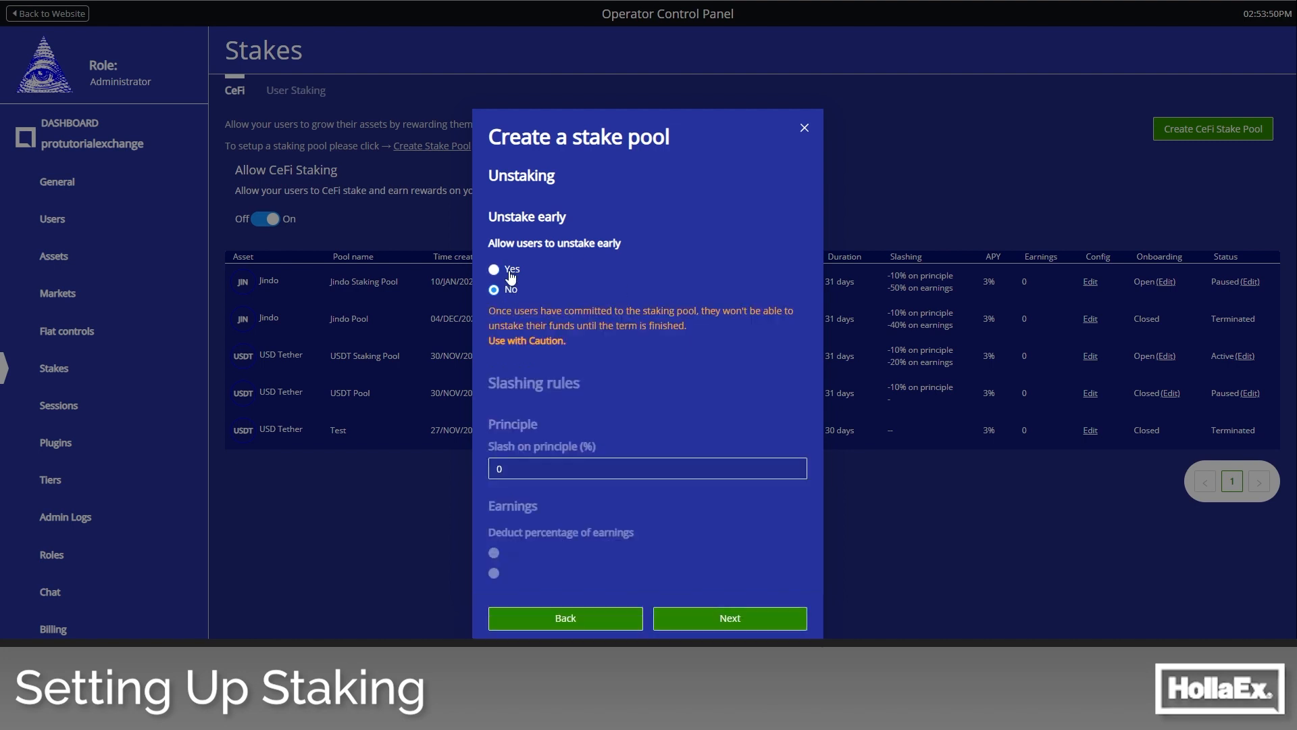
click(513, 270)
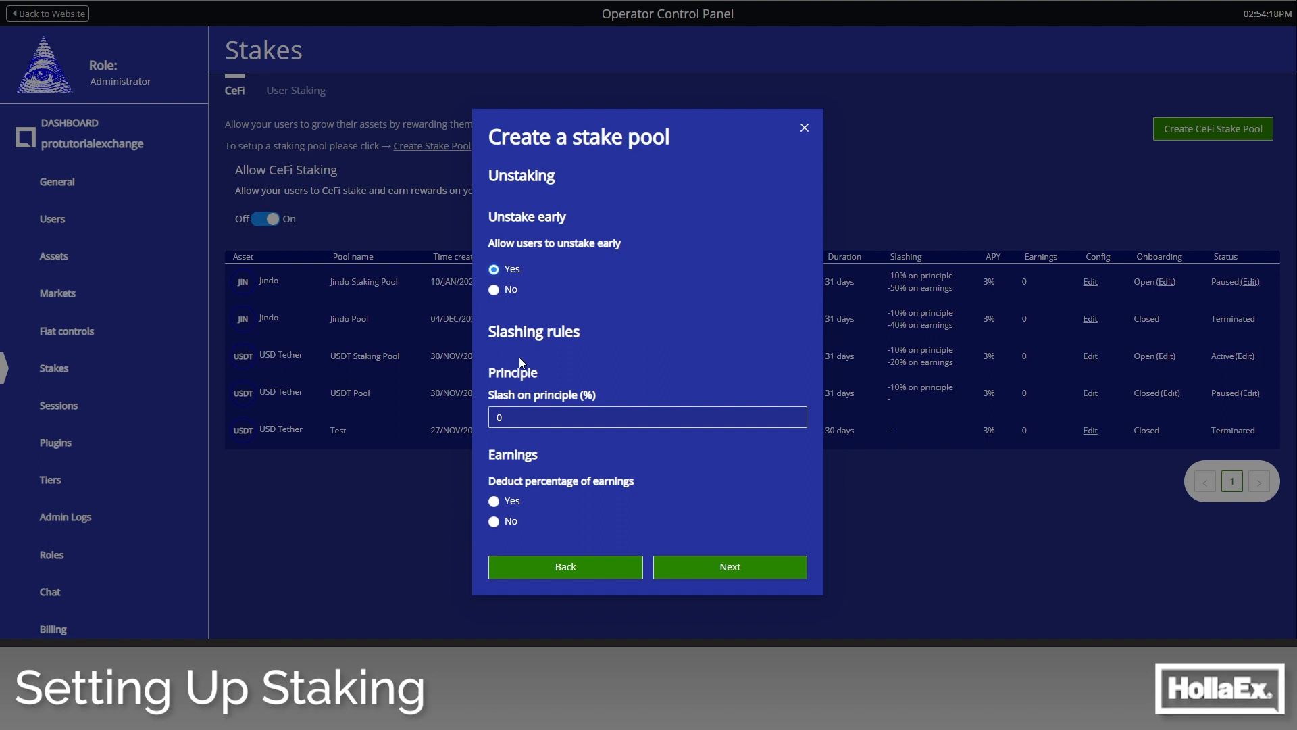
drag(597, 395, 499, 396)
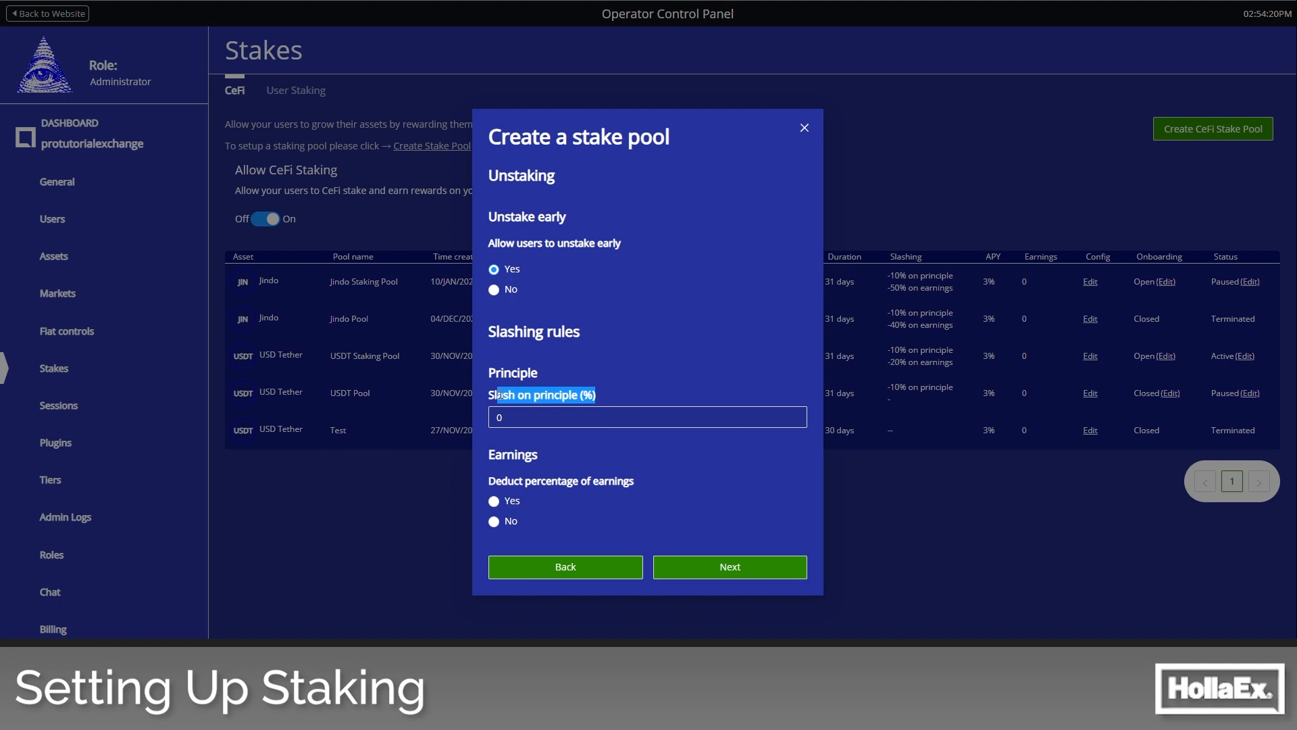
click(509, 391)
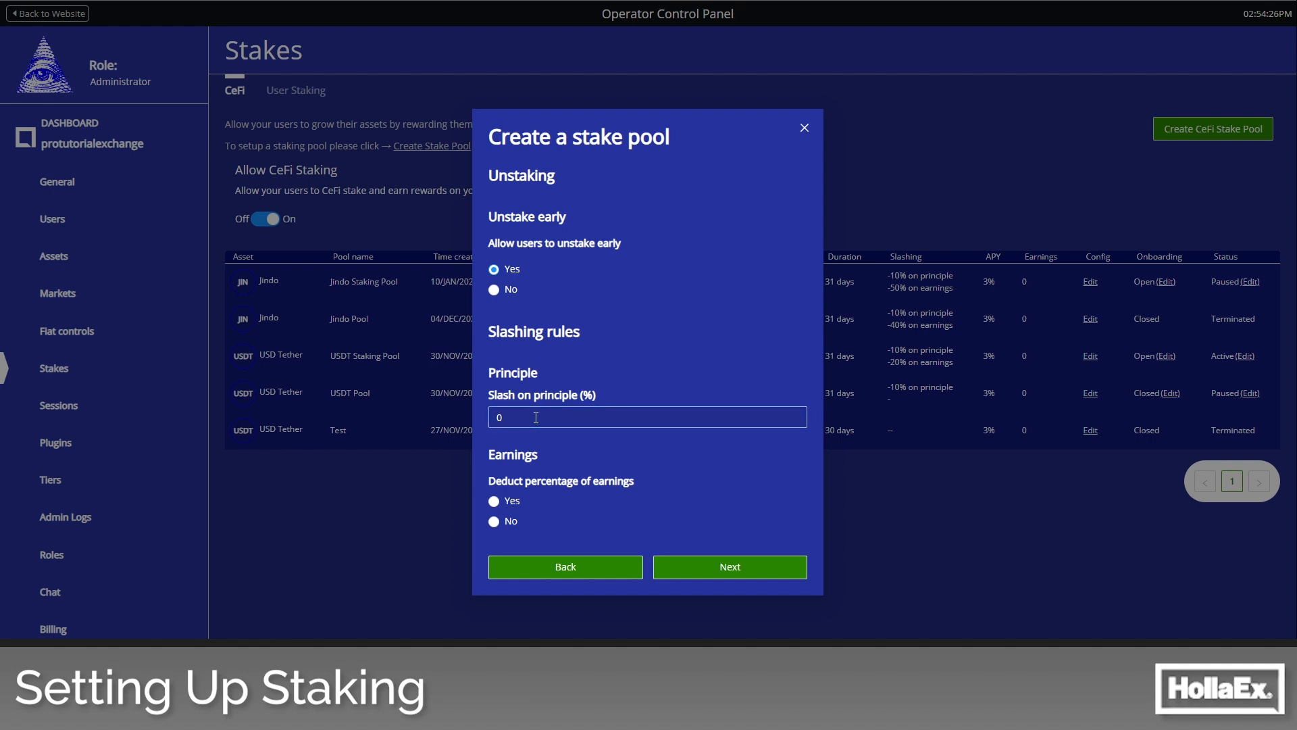
drag(535, 417, 467, 423)
text(5)
- Turn on the earnings deduction for early unstaking and set the slash on earnings to 50%
click(494, 502)
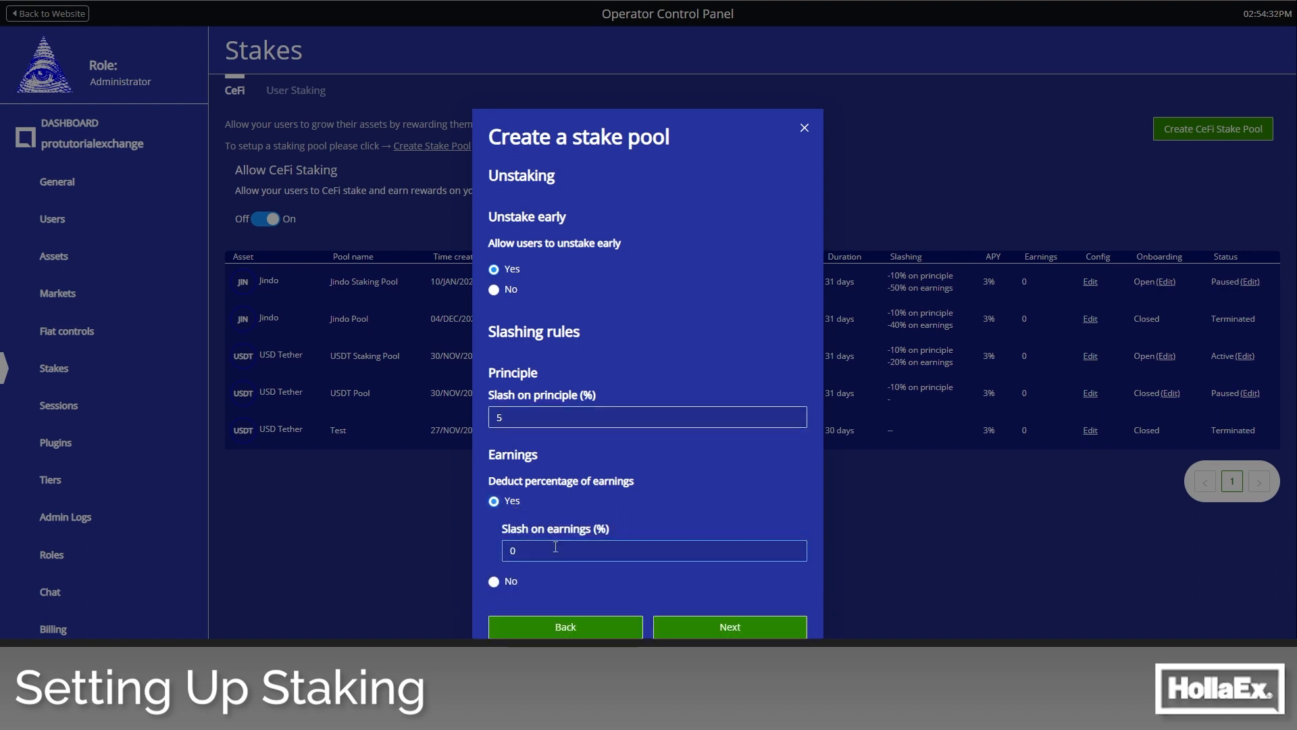
drag(533, 551, 466, 559)
text(50)
click(729, 627)
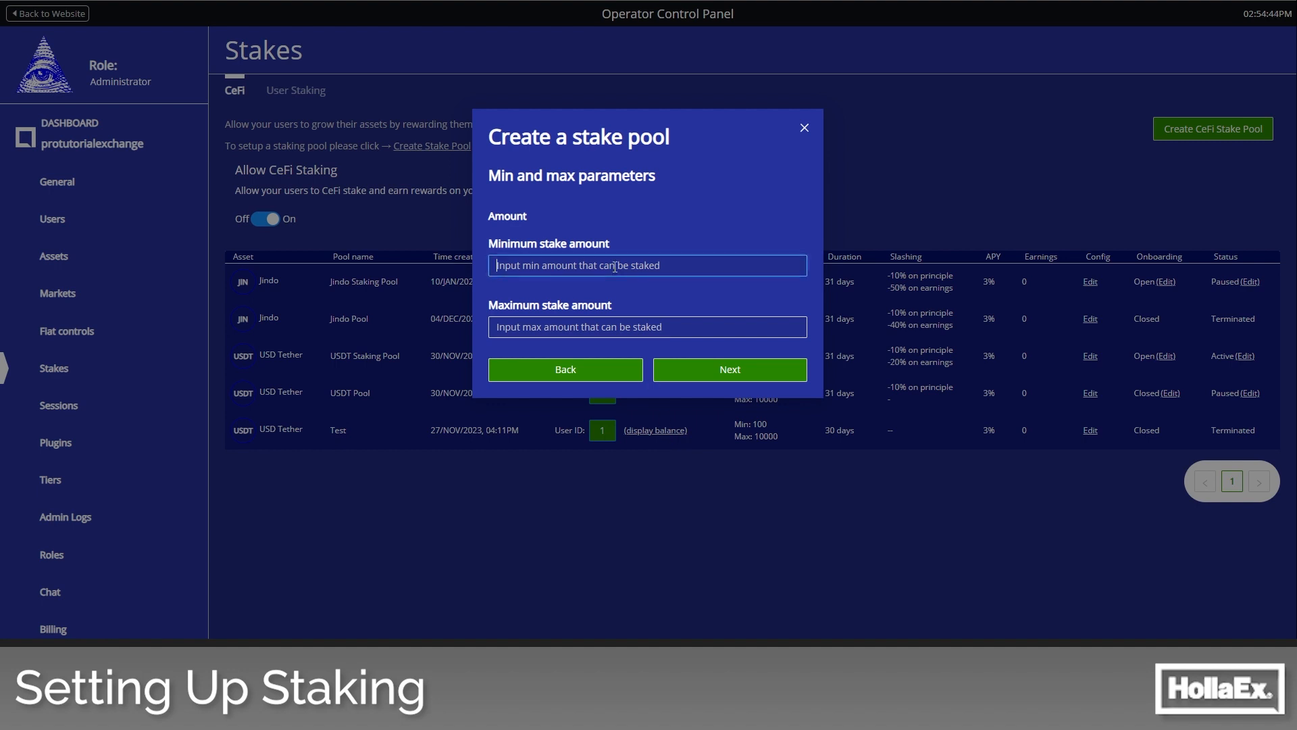
- Set the minimum stake amount to 10 and the maximum stake amount to 2000
text(10)
click(590, 331)
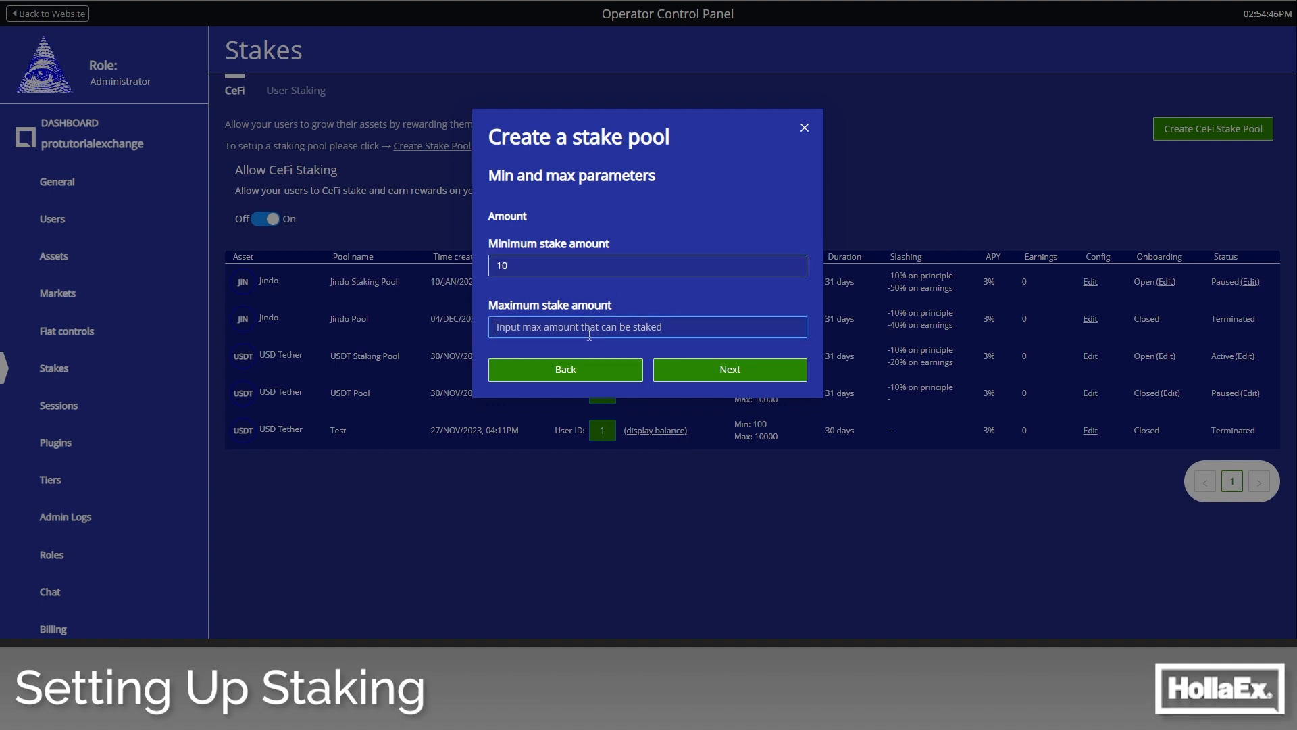
text(2000)
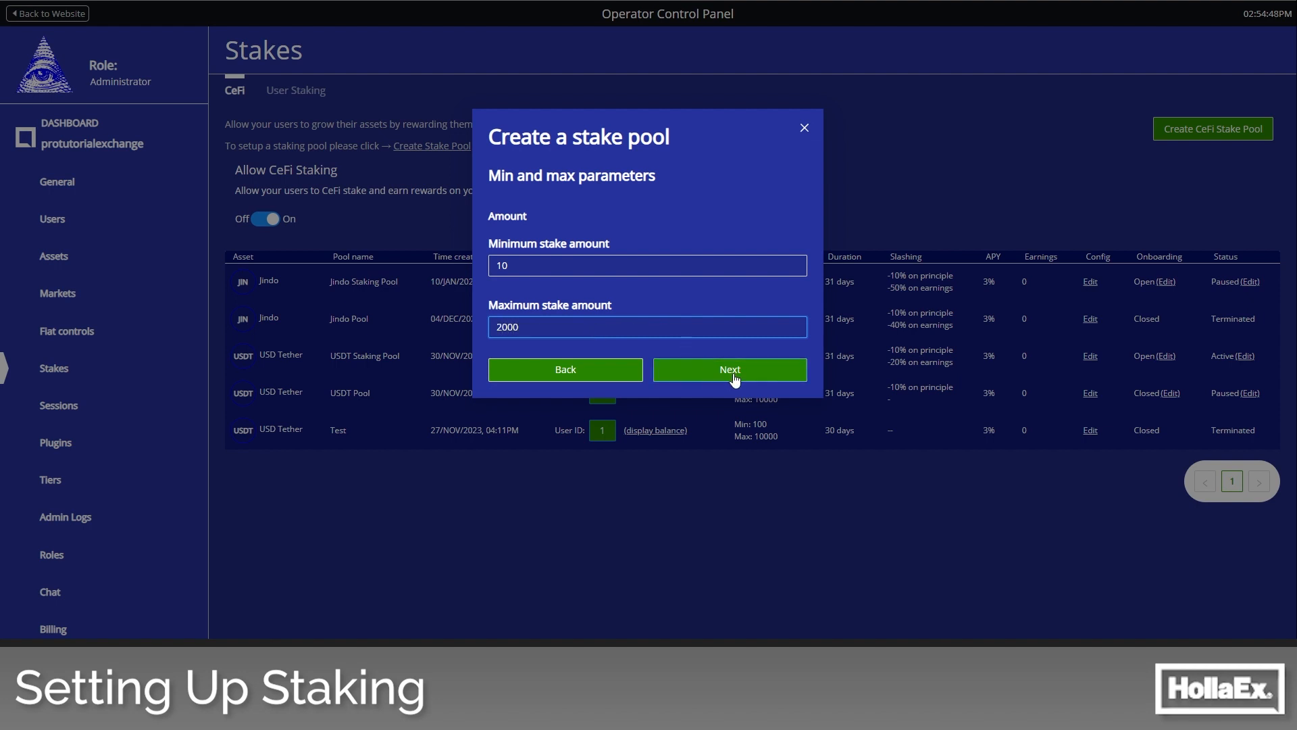
click(734, 377)
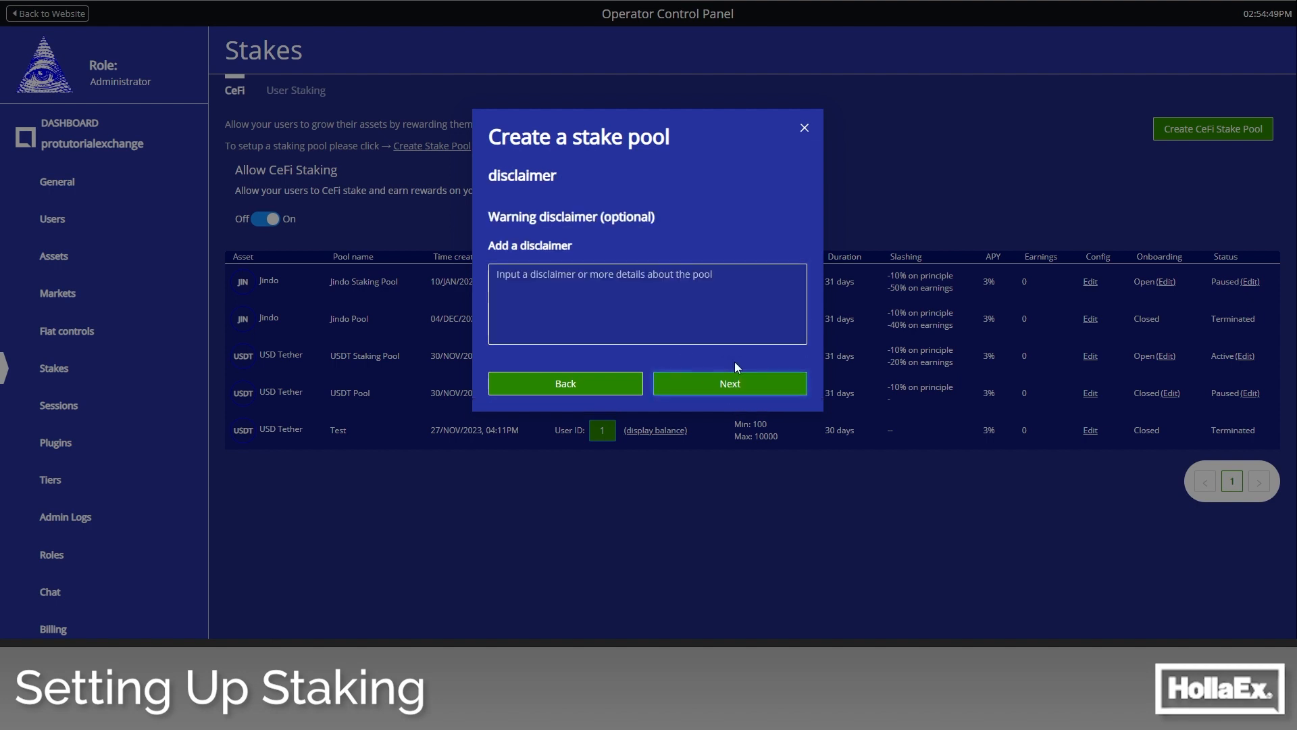
- Add the disclaimer text "any info" to the stake pool
click(675, 300)
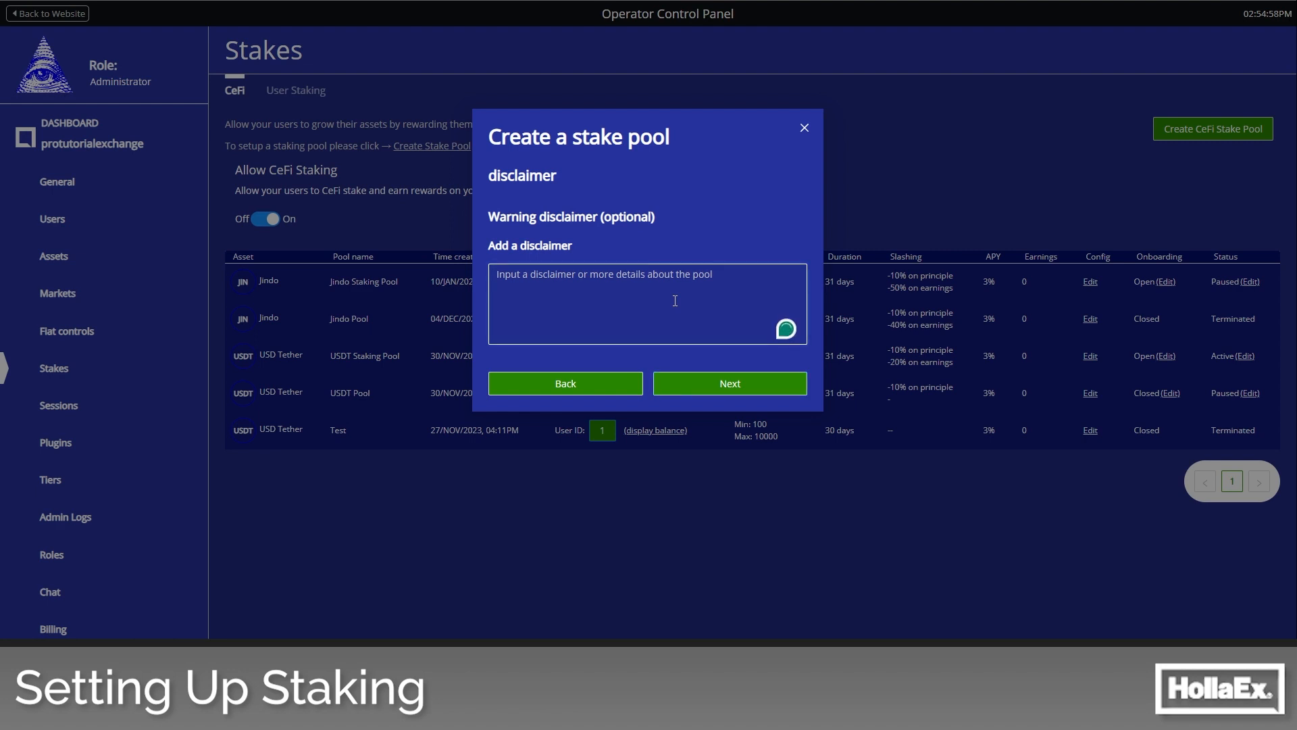
text(a)
text(text)
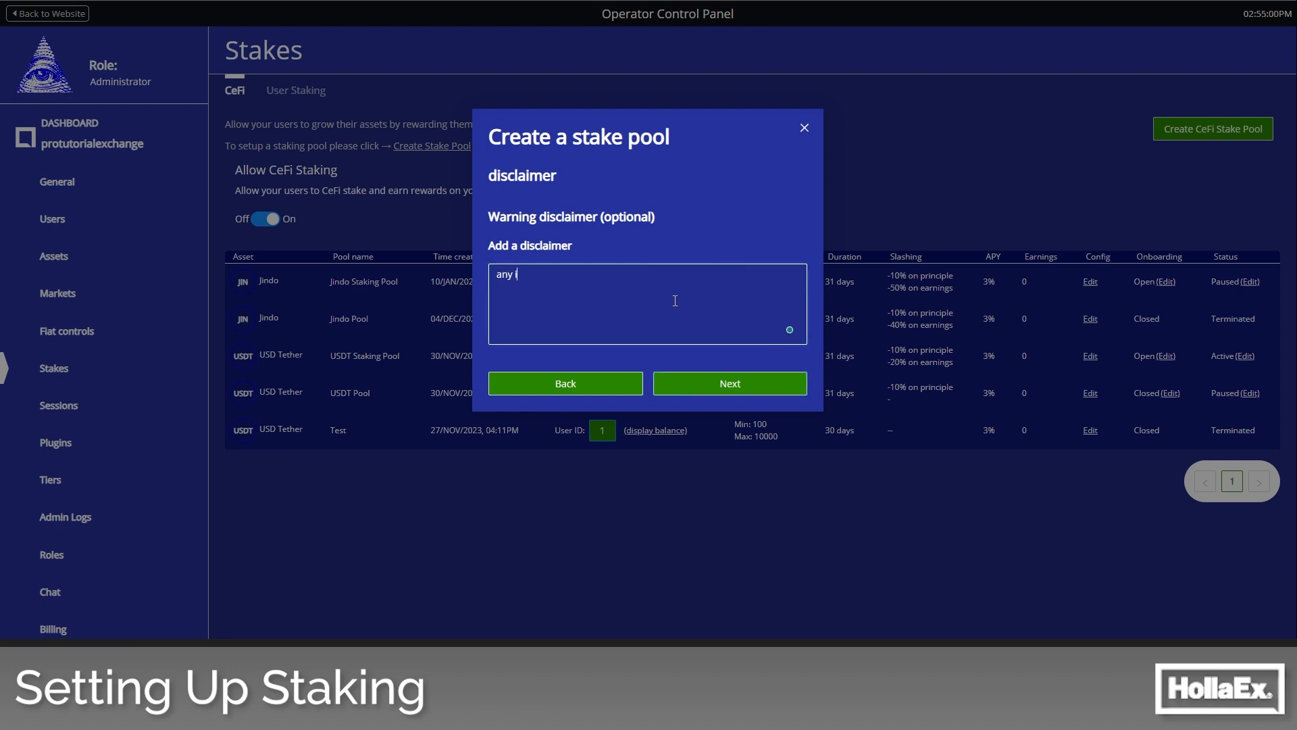
click(738, 378)
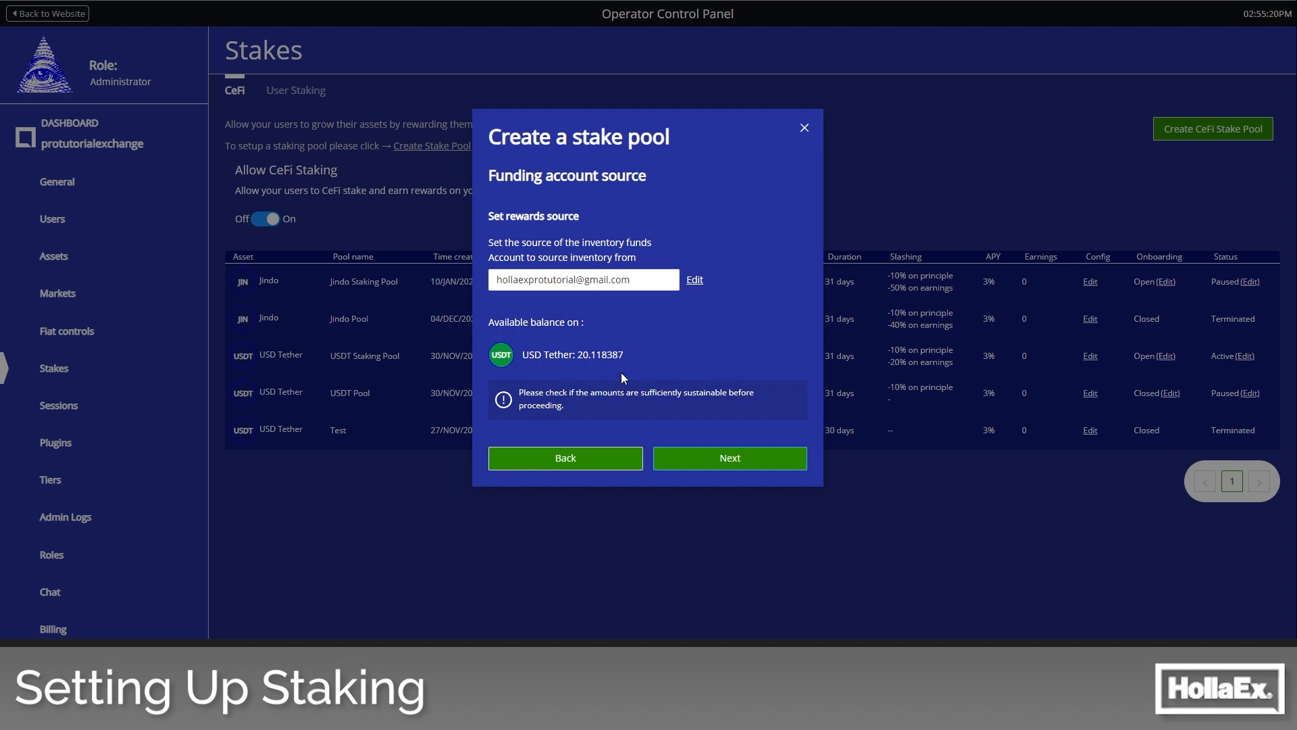
- Keep the preset funding account as the rewards source, then review and accept the stake pool's details
drag(628, 355, 527, 356)
click(631, 356)
click(736, 459)
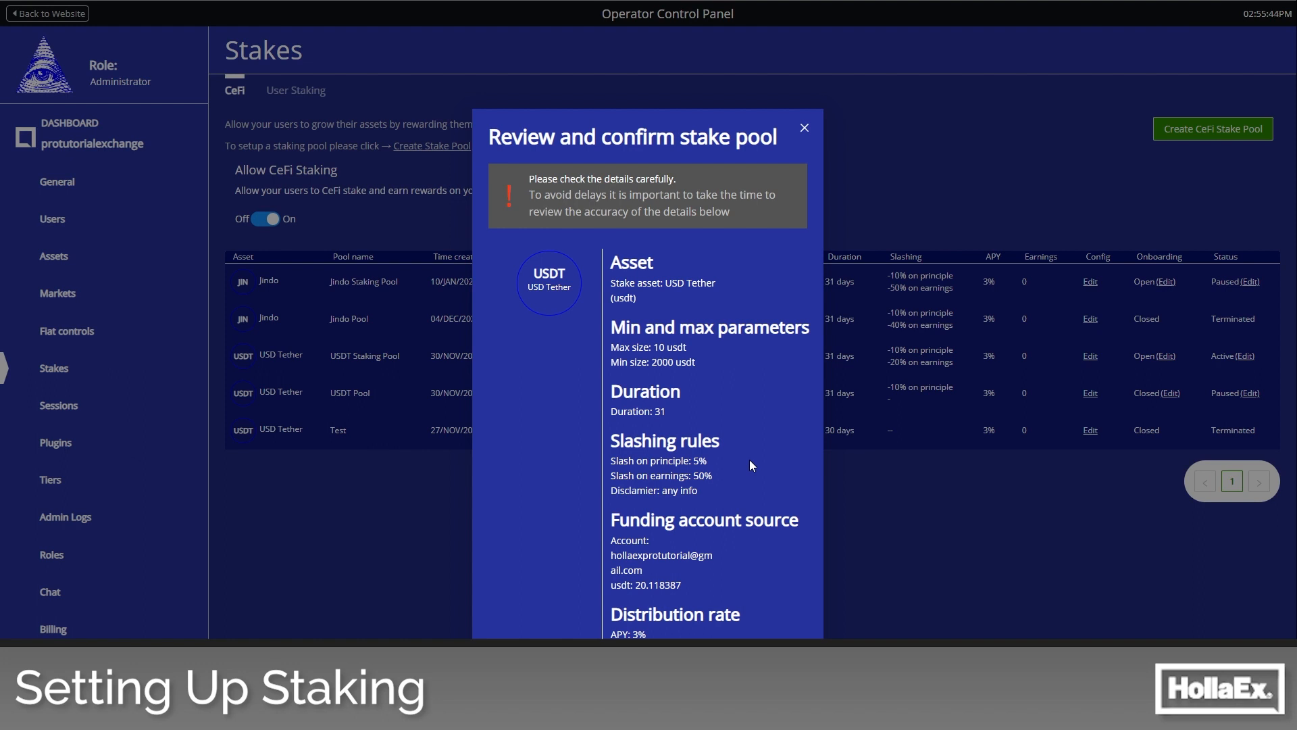
scroll(743, 461, down, 2)
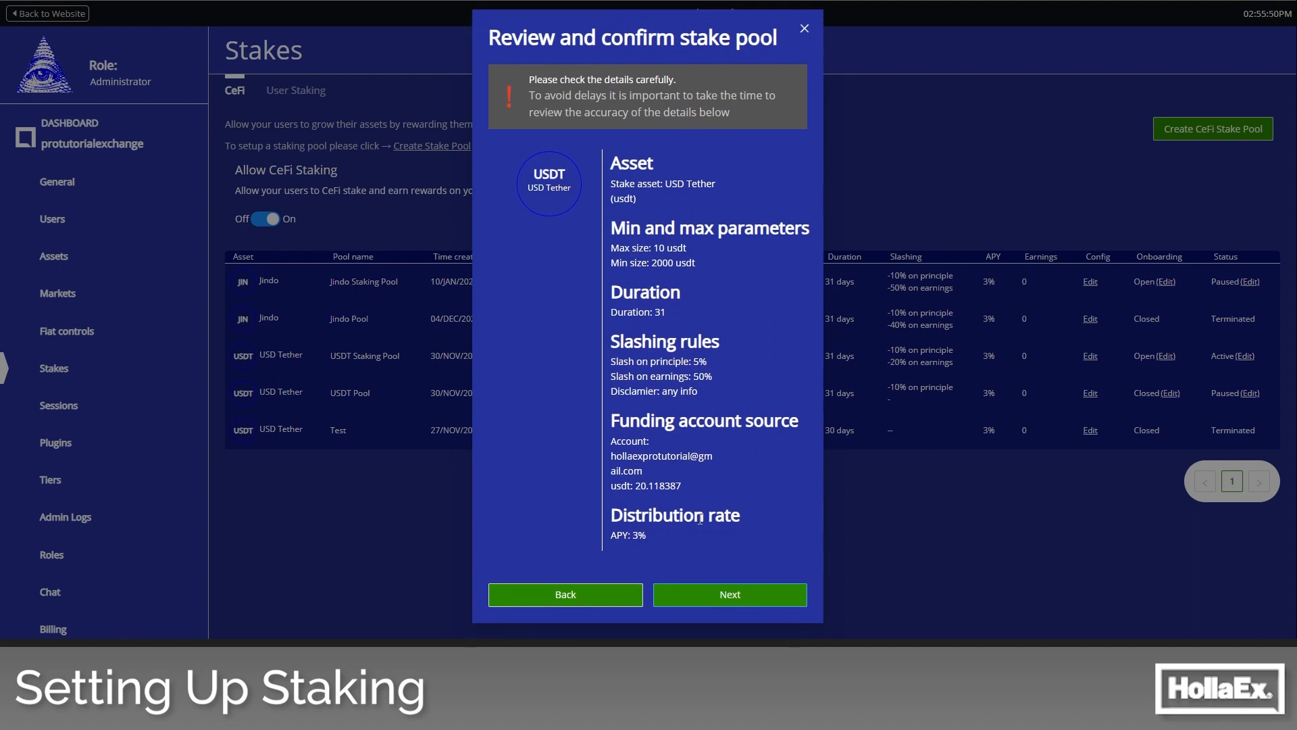
click(729, 596)
- Acknowledge that the pool cannot be reconfigured by entering "I UNDERSTAND" and finish creating it
click(688, 537)
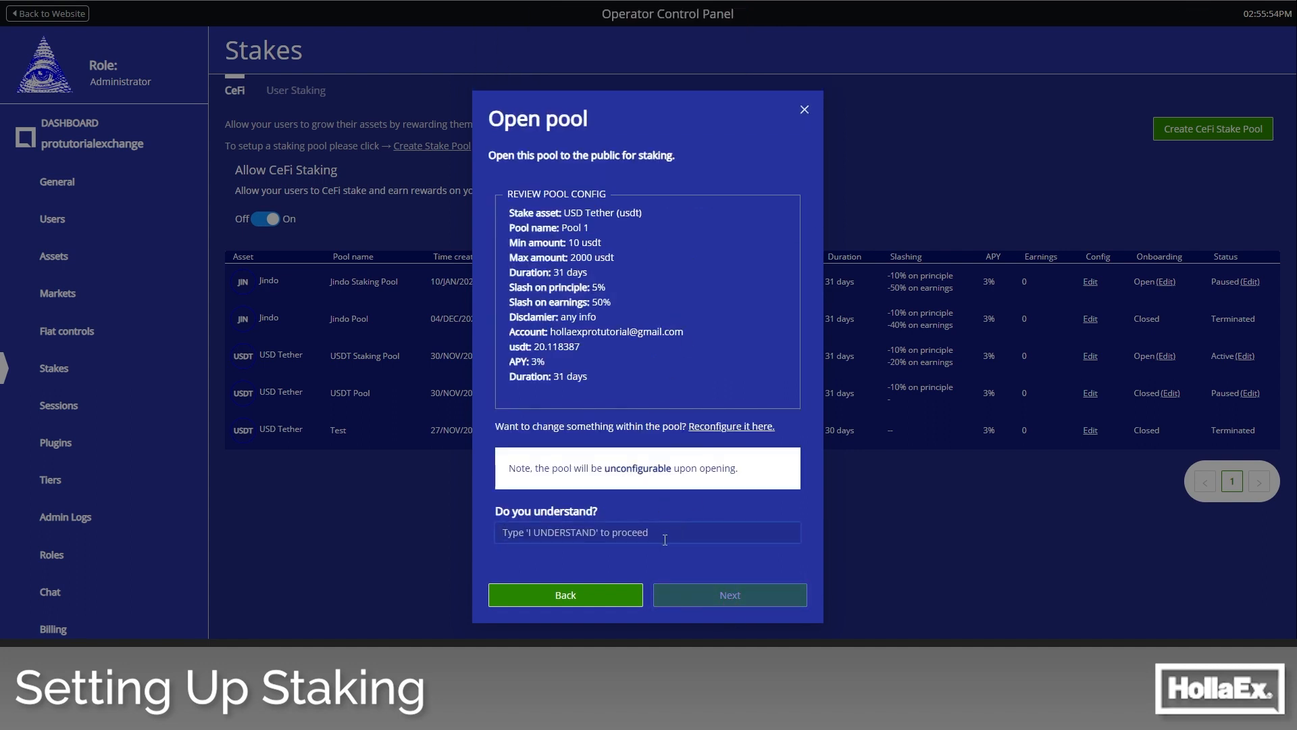
text(I UNDERSATND)
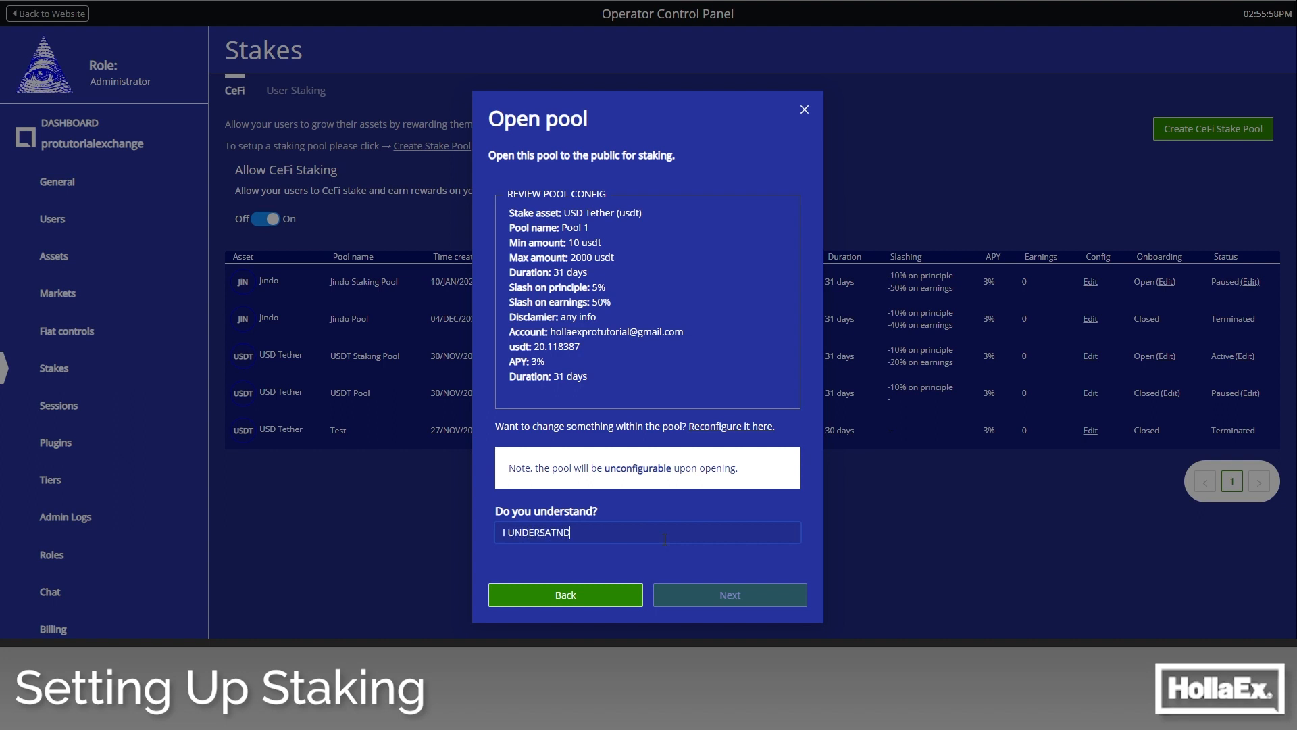
key(BackSpace)
key(BackSpace)
key(BackSpace)
key(BackSpace)
text(TAND)
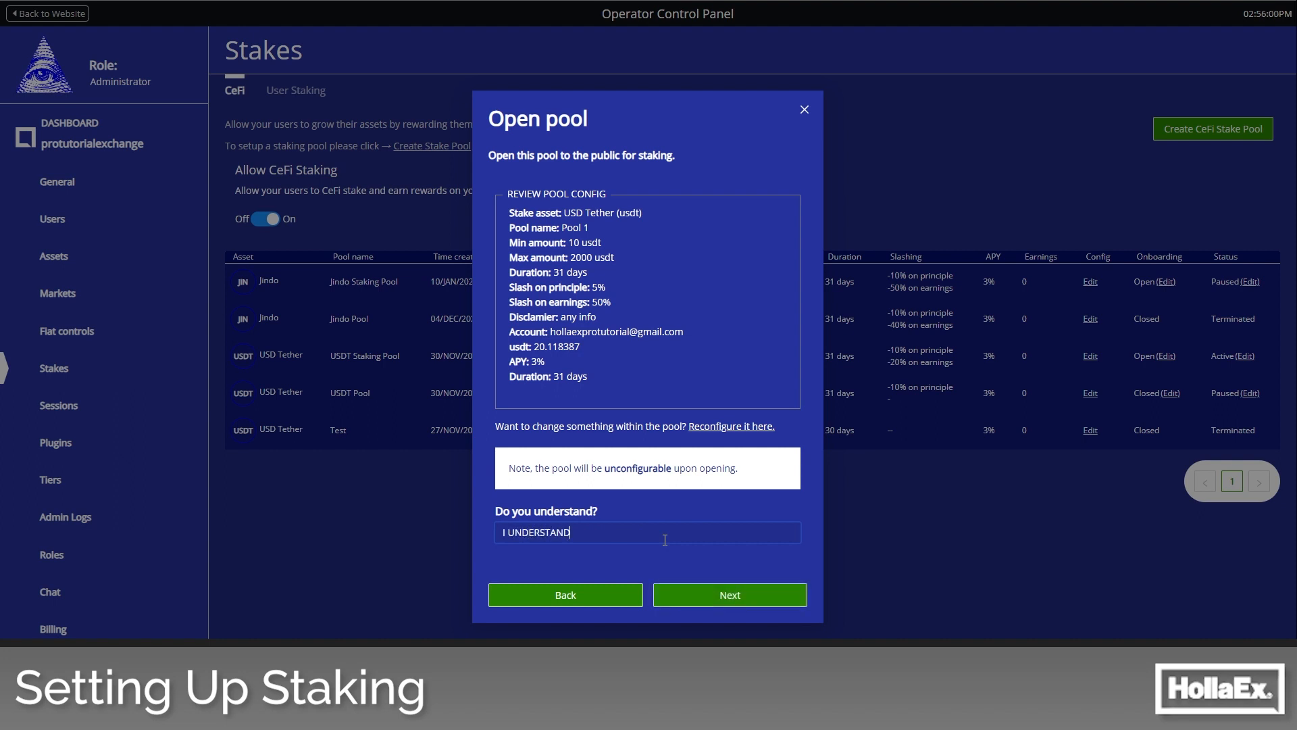
click(731, 597)
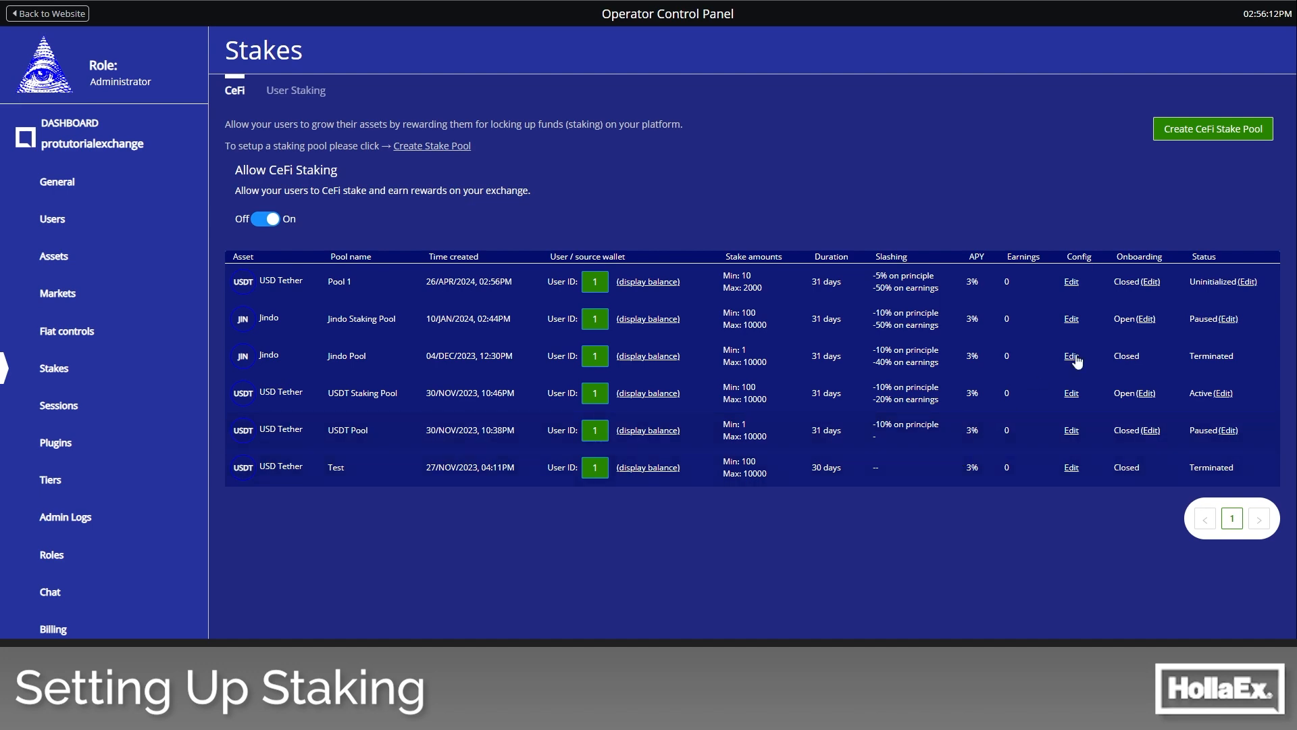
- Initialize the Pool 1 stake pool and open its onboarding to new users
click(1247, 282)
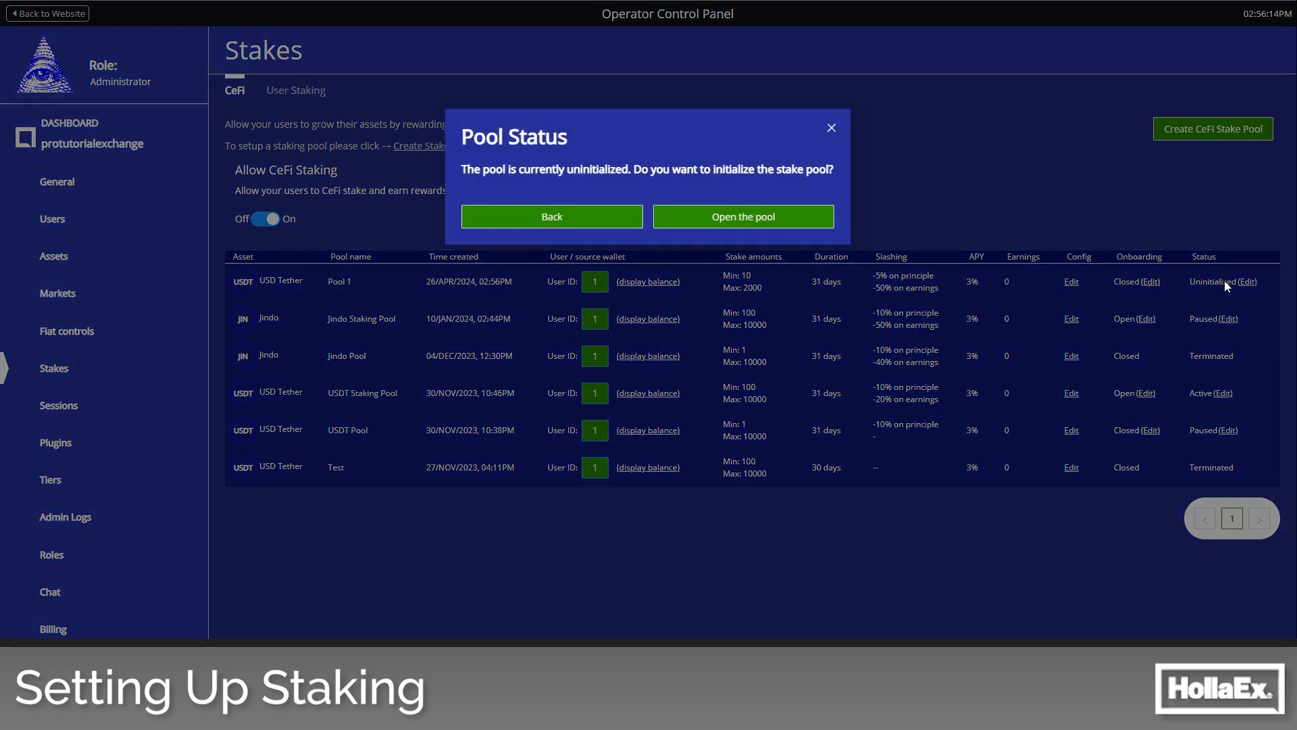
click(777, 217)
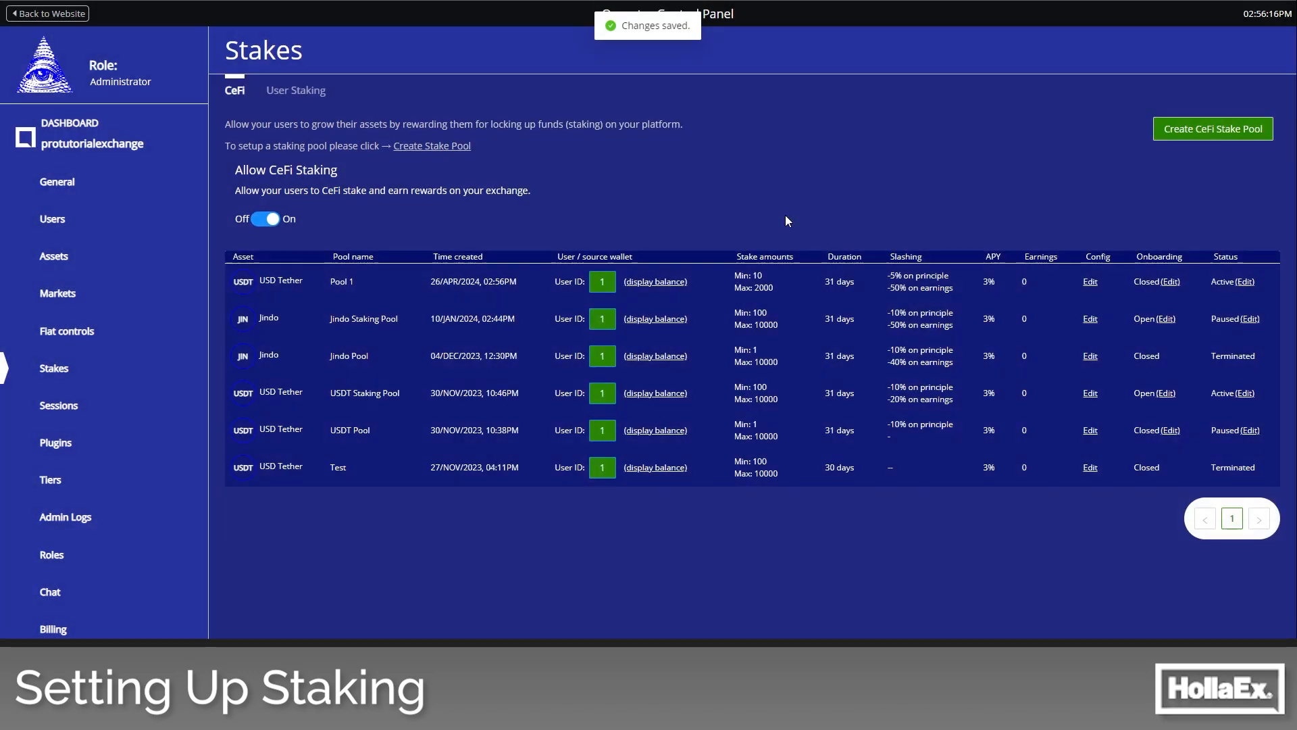
click(1170, 282)
click(575, 211)
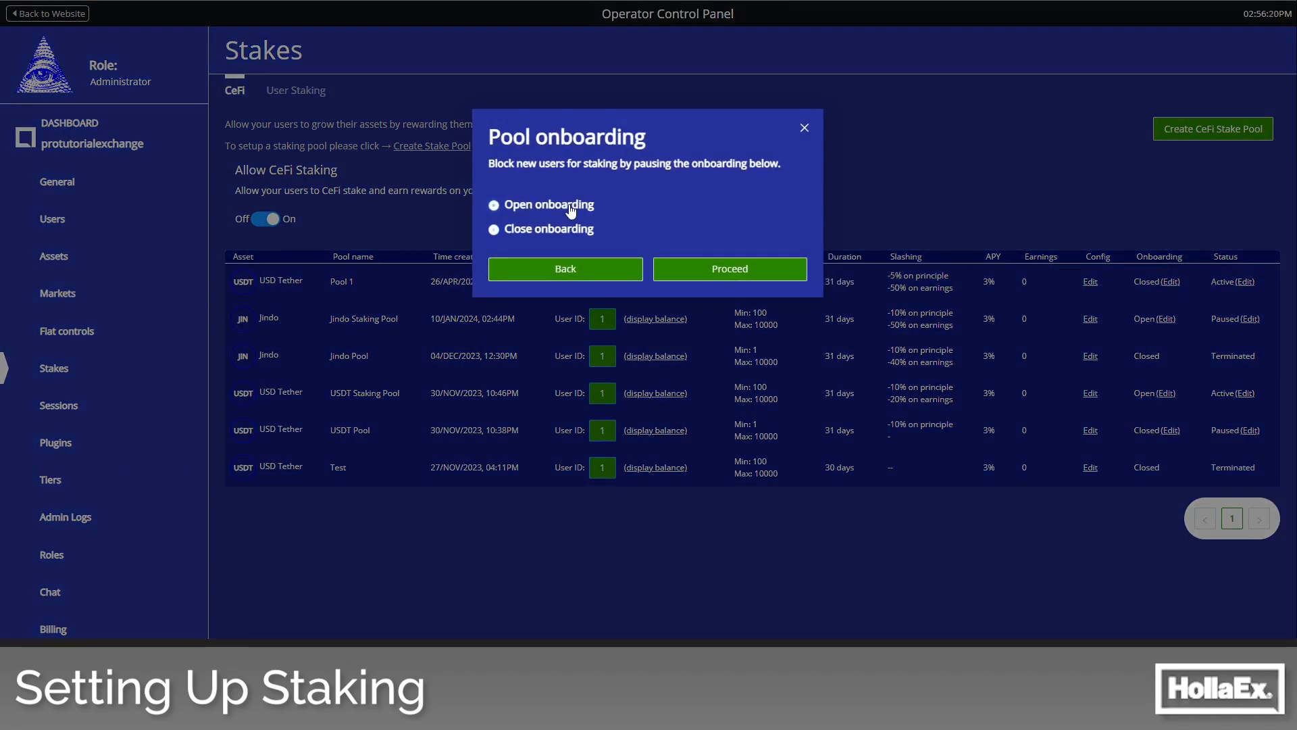
click(730, 269)
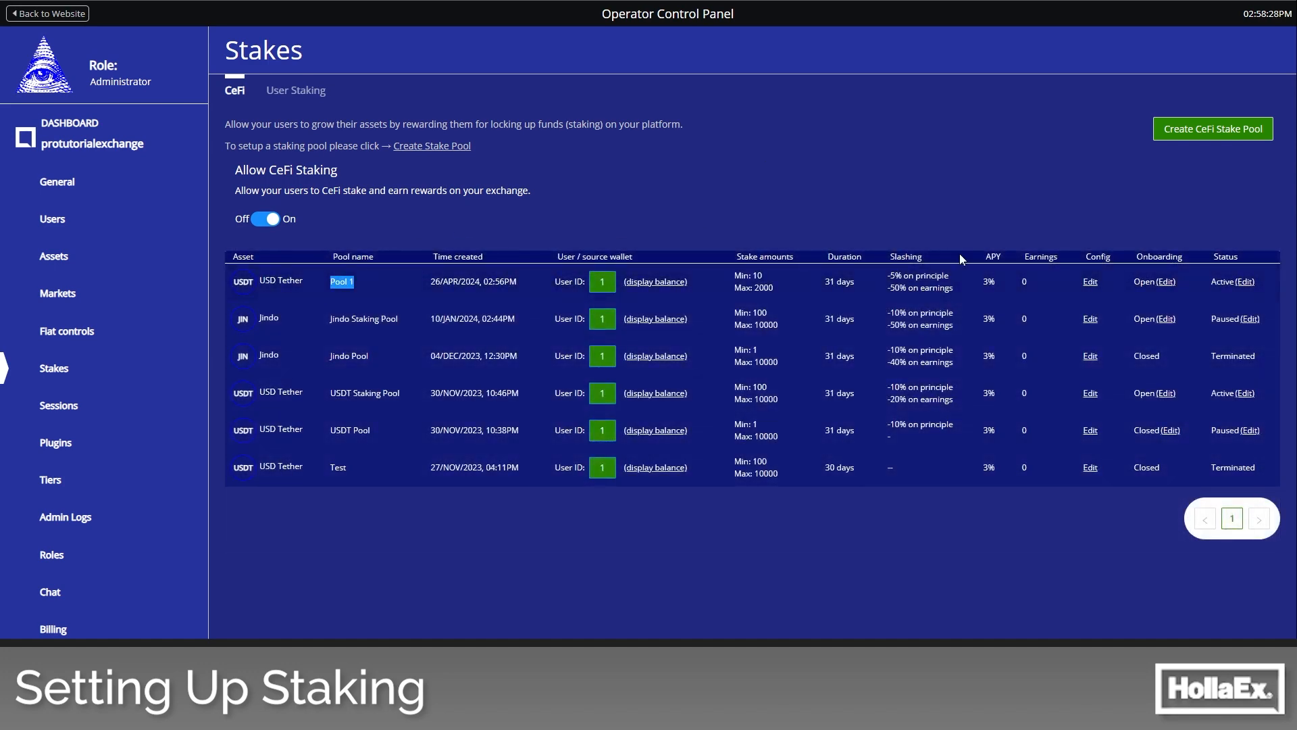
- Return to the exchange website and view the CeFi staking pools on the Stake page
click(54, 21)
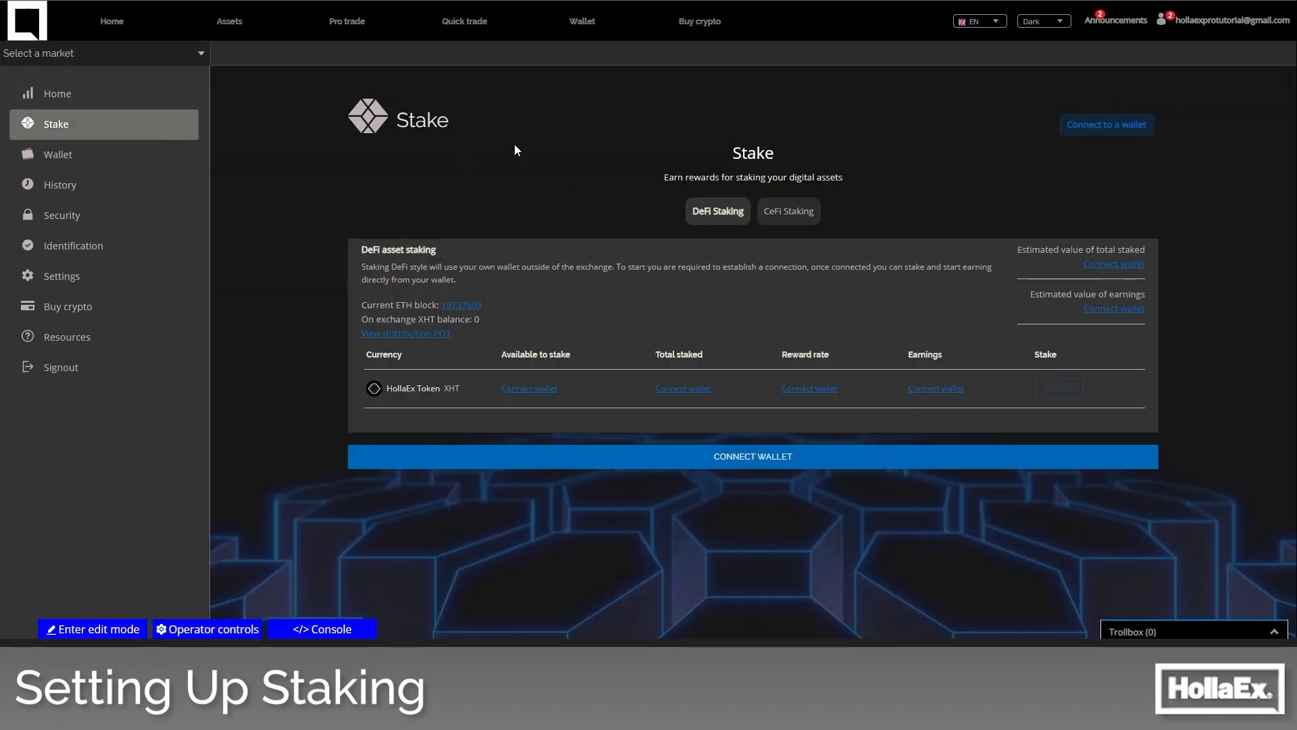
click(804, 220)
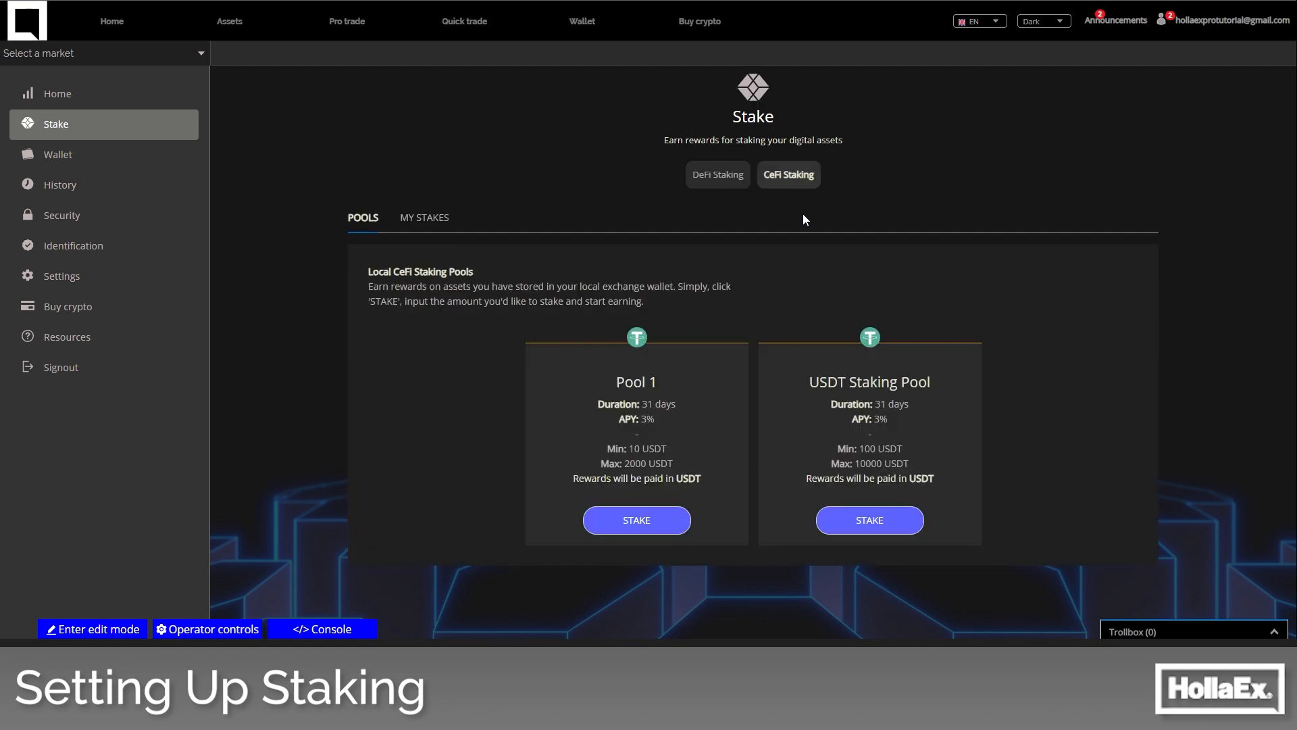